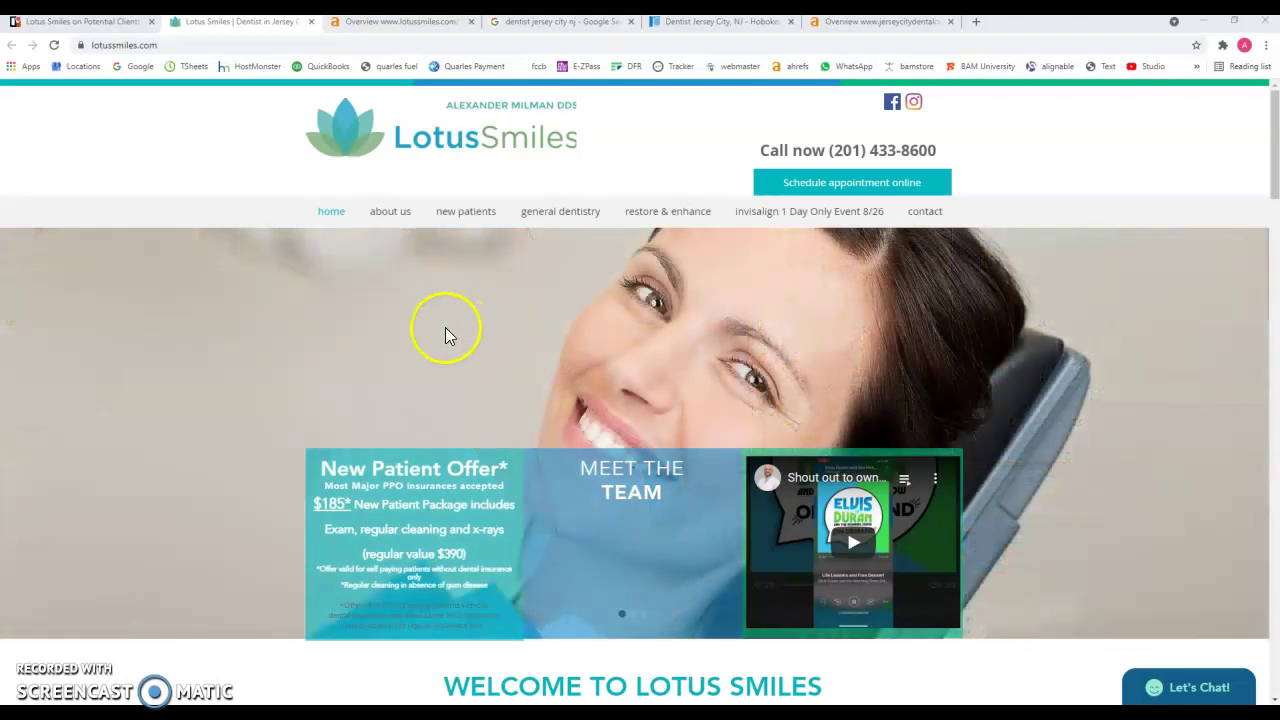
Look over the whole Lotus Smiles home page, from the opening banner to the contact form in the footer.
scroll(445, 327, "down", 10)
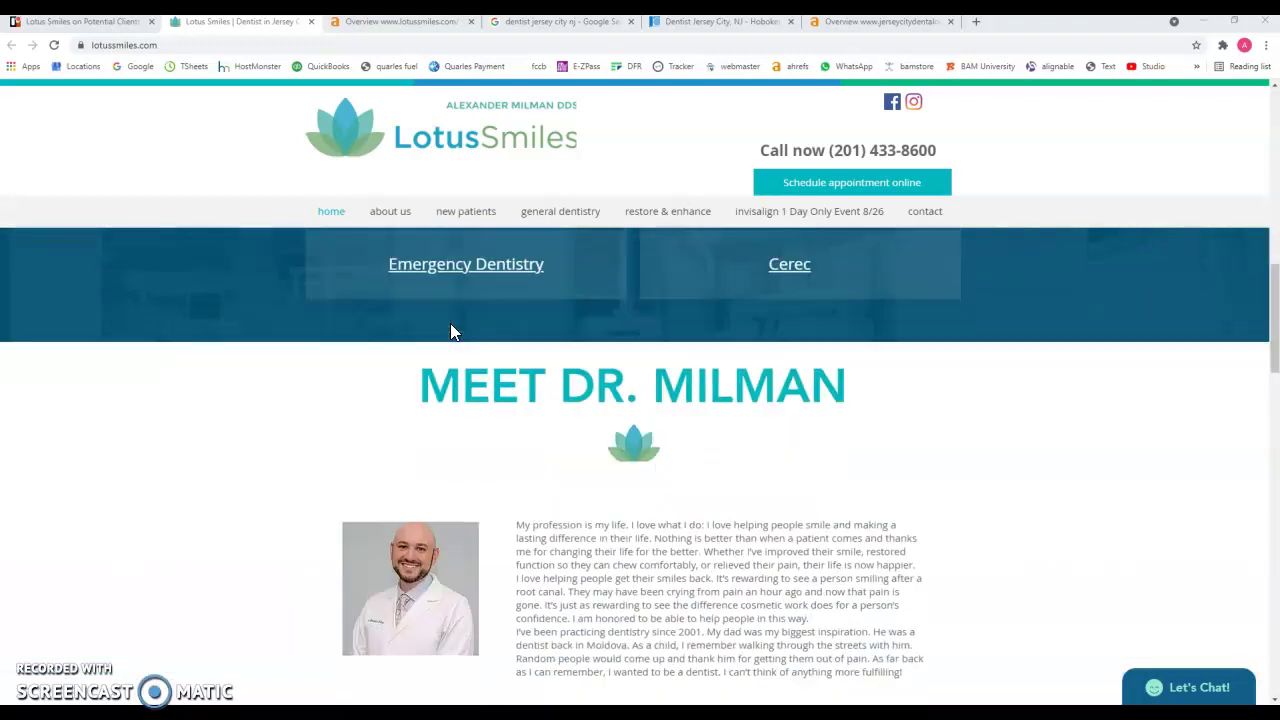
scroll(450, 331, "down", 6)
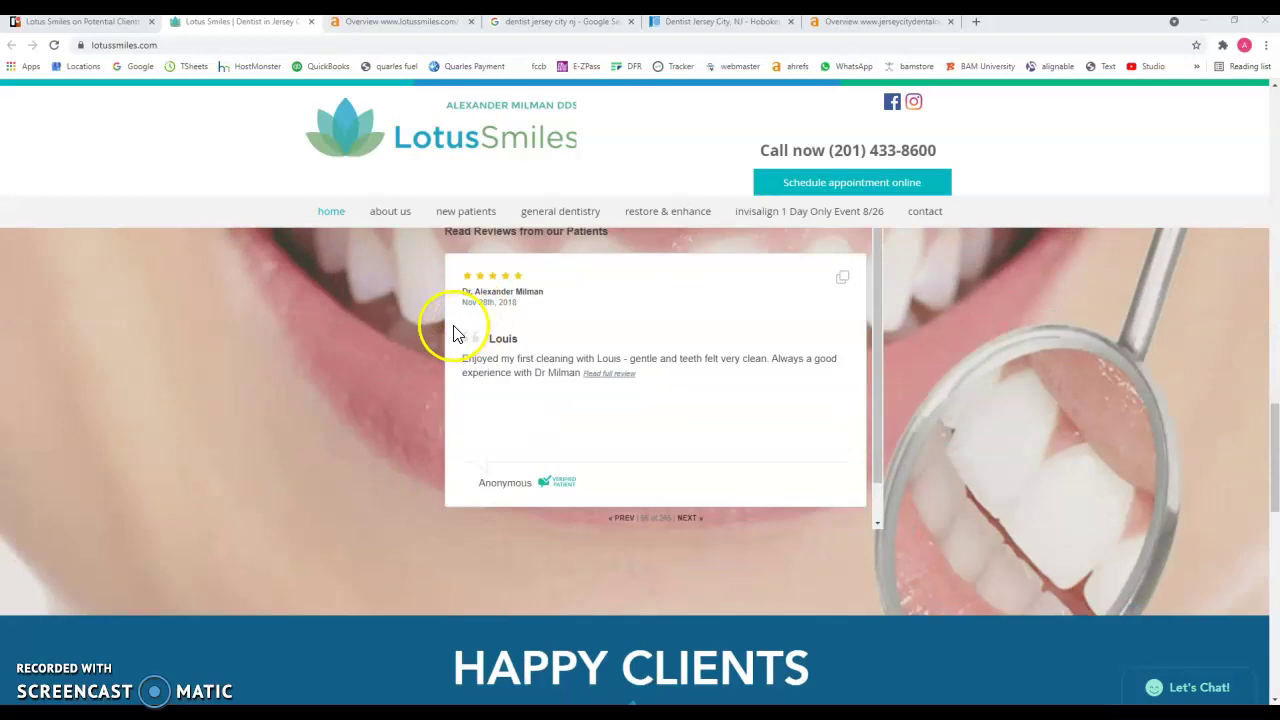
scroll(420, 343, "down", 12)
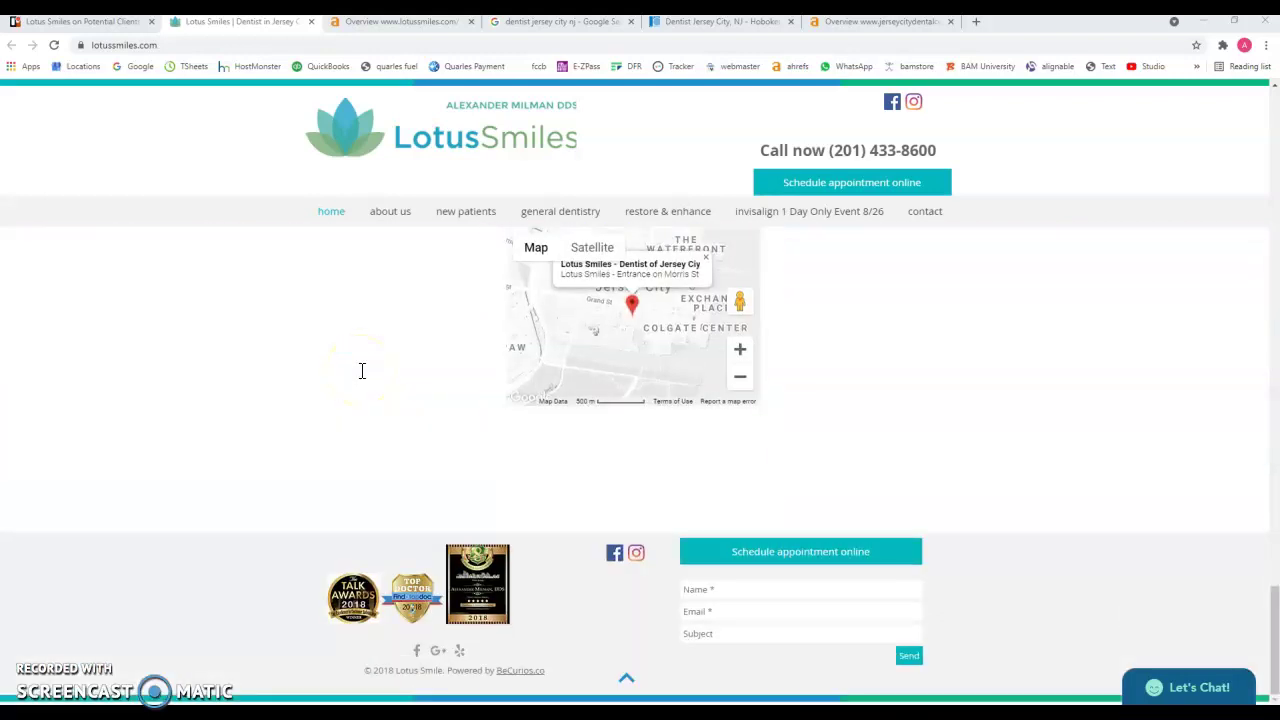
scroll(317, 443, "up", 4)
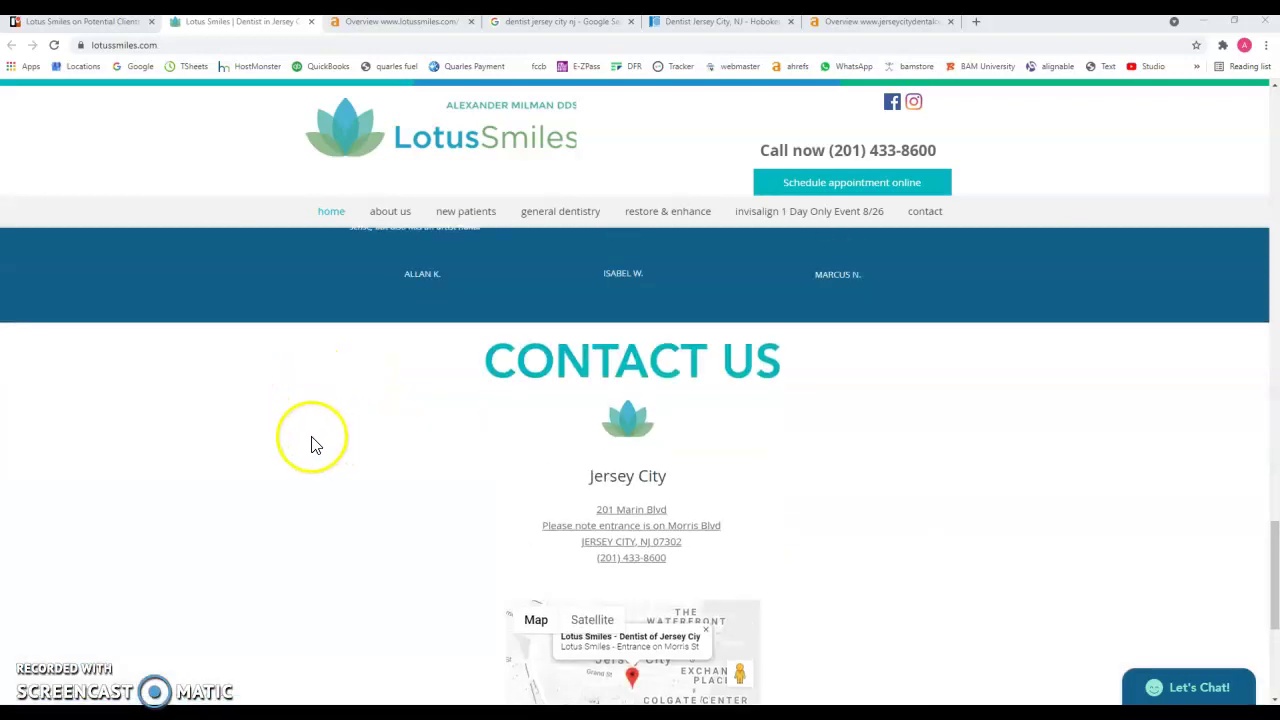
scroll(300, 440, "up", 10)
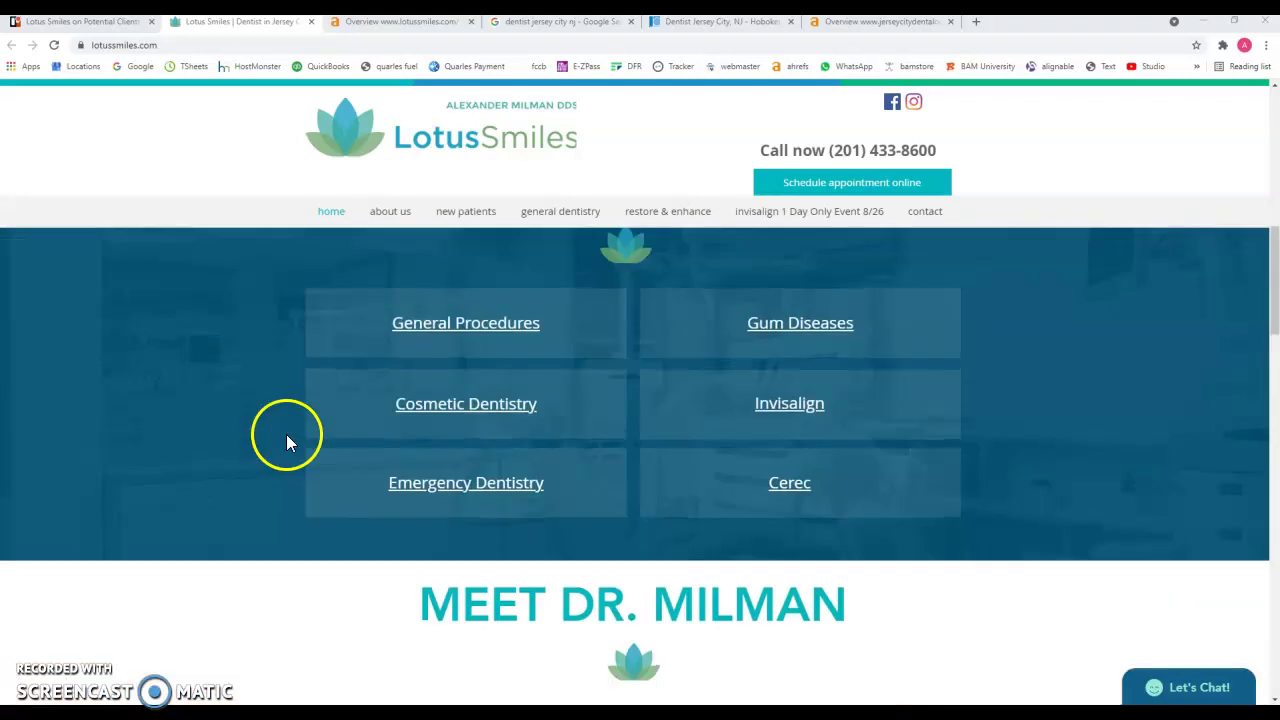
scroll(278, 502, "up", 6)
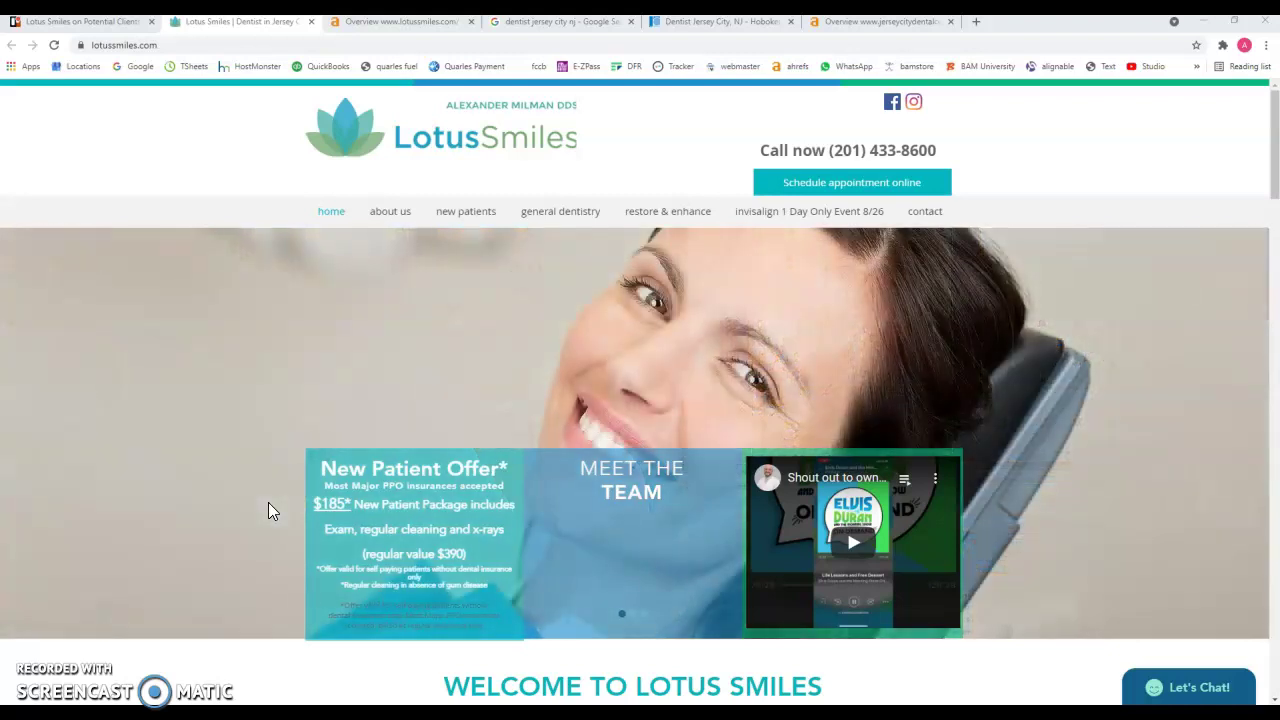
Examine the welcome text and its service links on the Lotus Smiles home page, along with the services section.
scroll(270, 502, "down", 3)
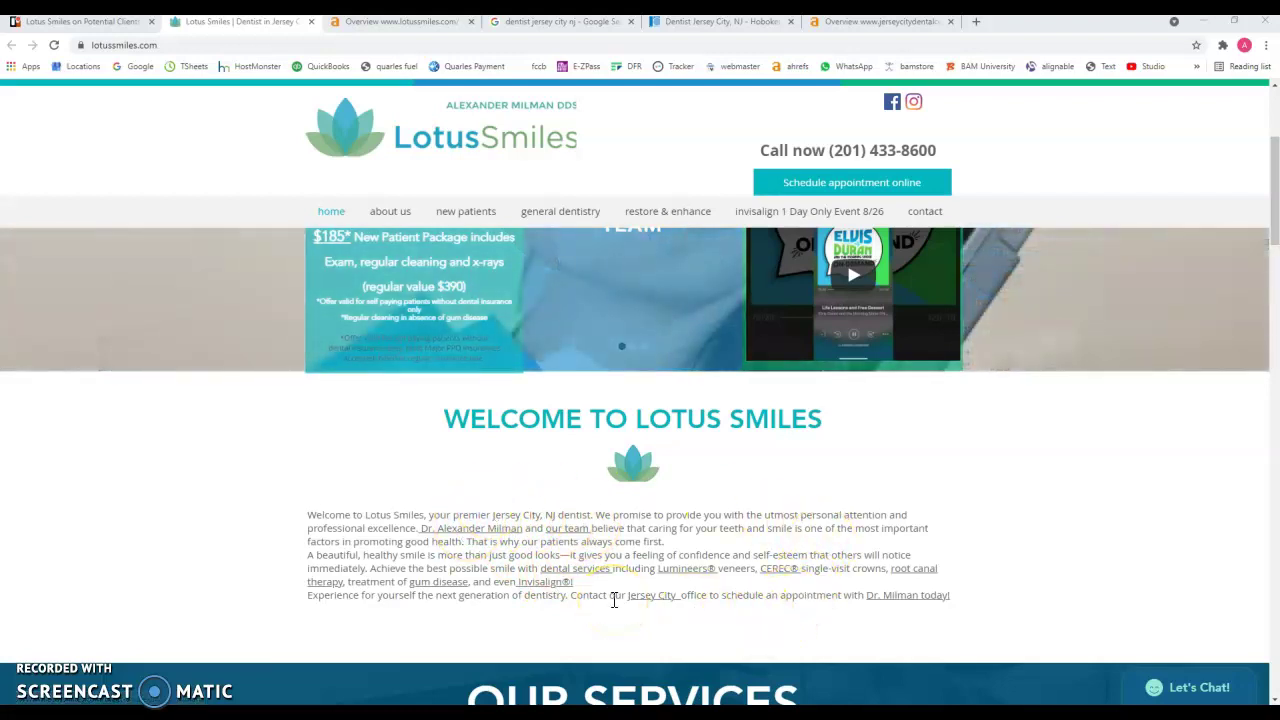
scroll(576, 525, "down", 1)
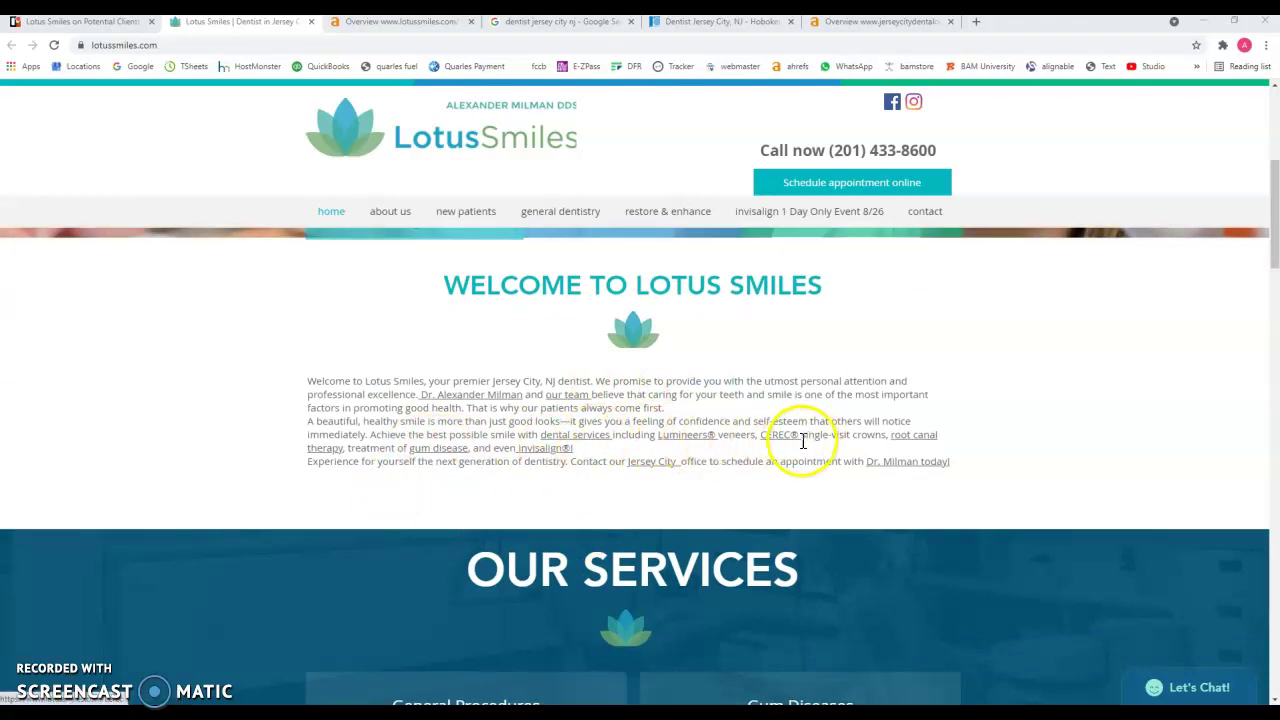
scroll(237, 463, "down", 3)
scroll(237, 465, "up", 4)
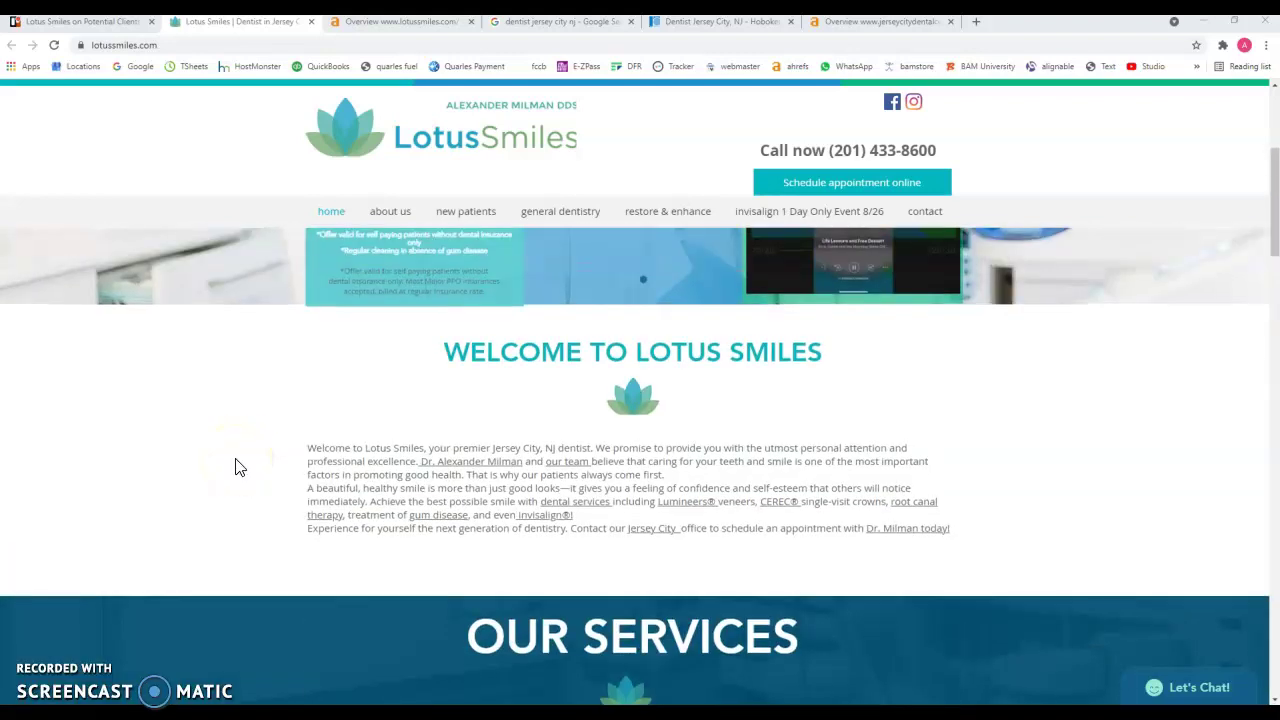
scroll(237, 460, "up", 3)
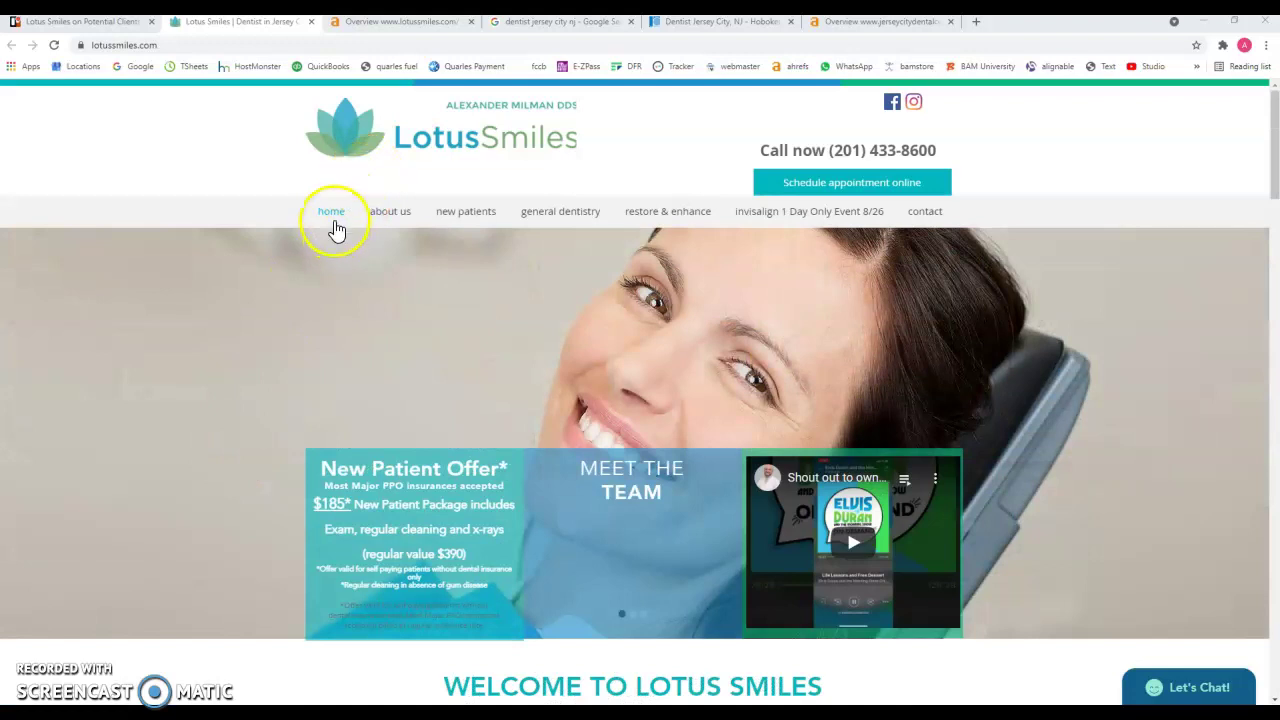
Review the page lists under about us and general dentistry in the Lotus Smiles site navigation.
mouse_move(386, 218)
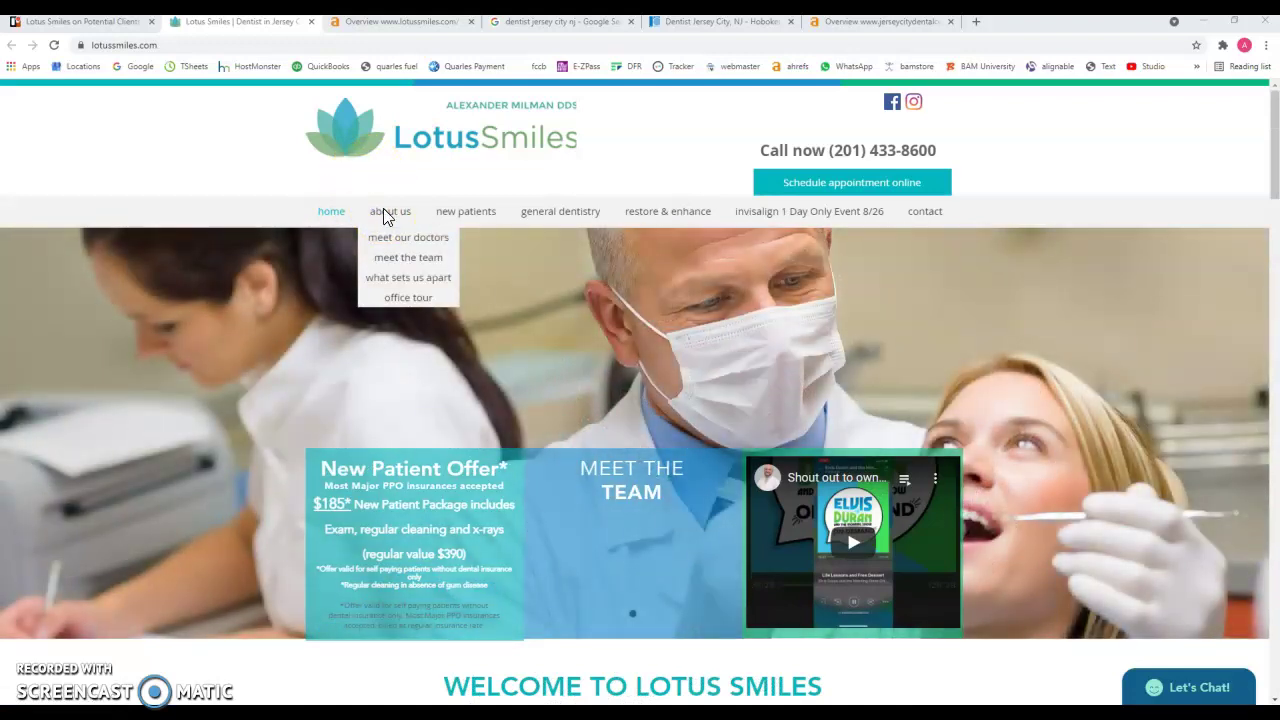
mouse_move(603, 223)
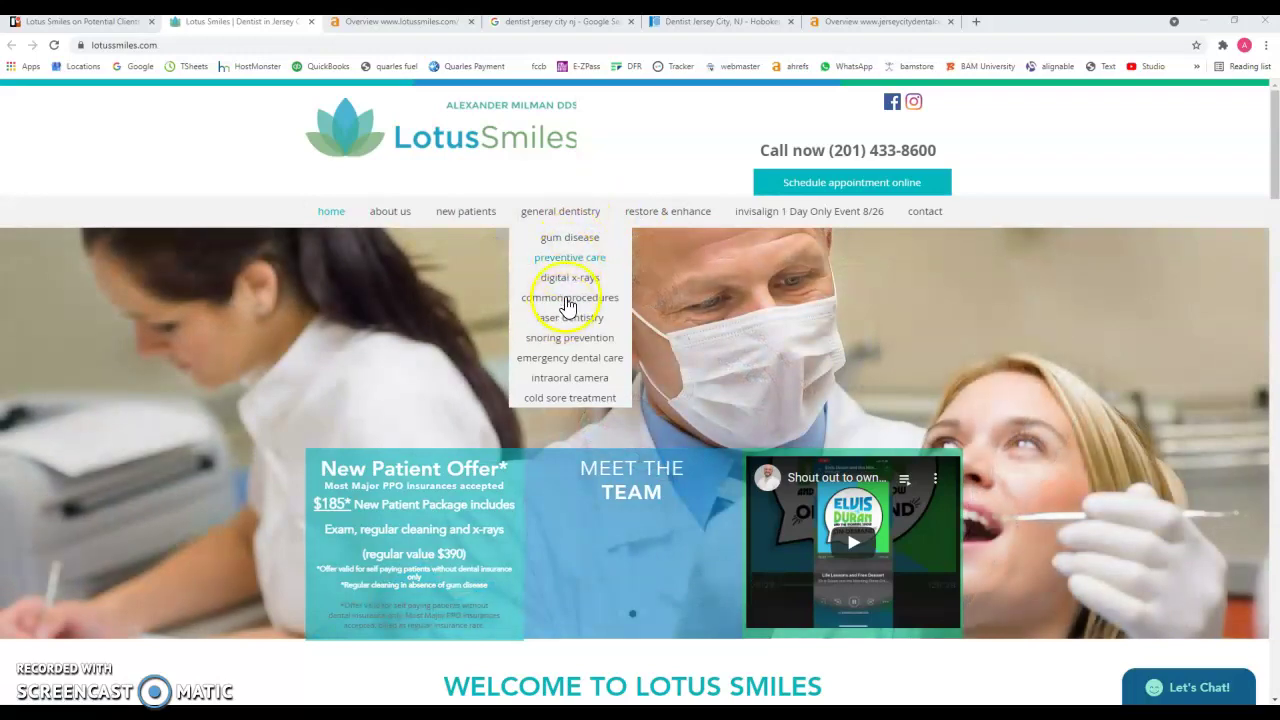
left_click(573, 285)
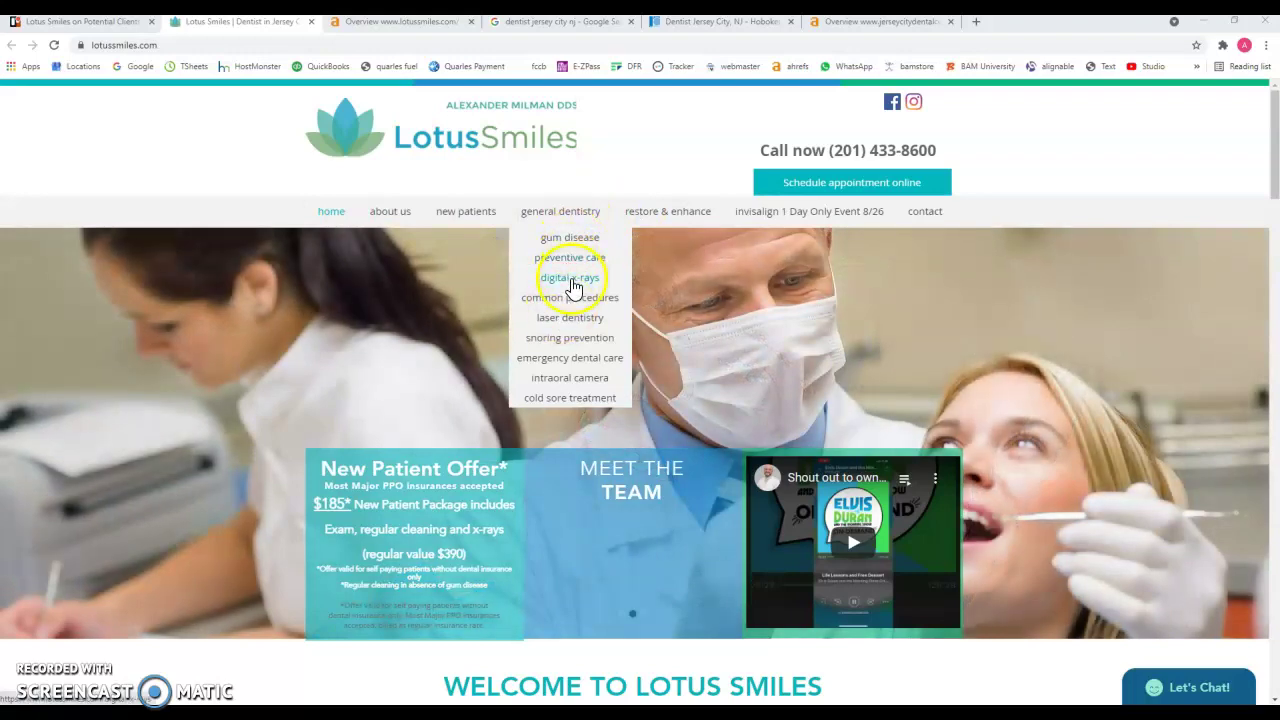
scroll(465, 361, "down", 4)
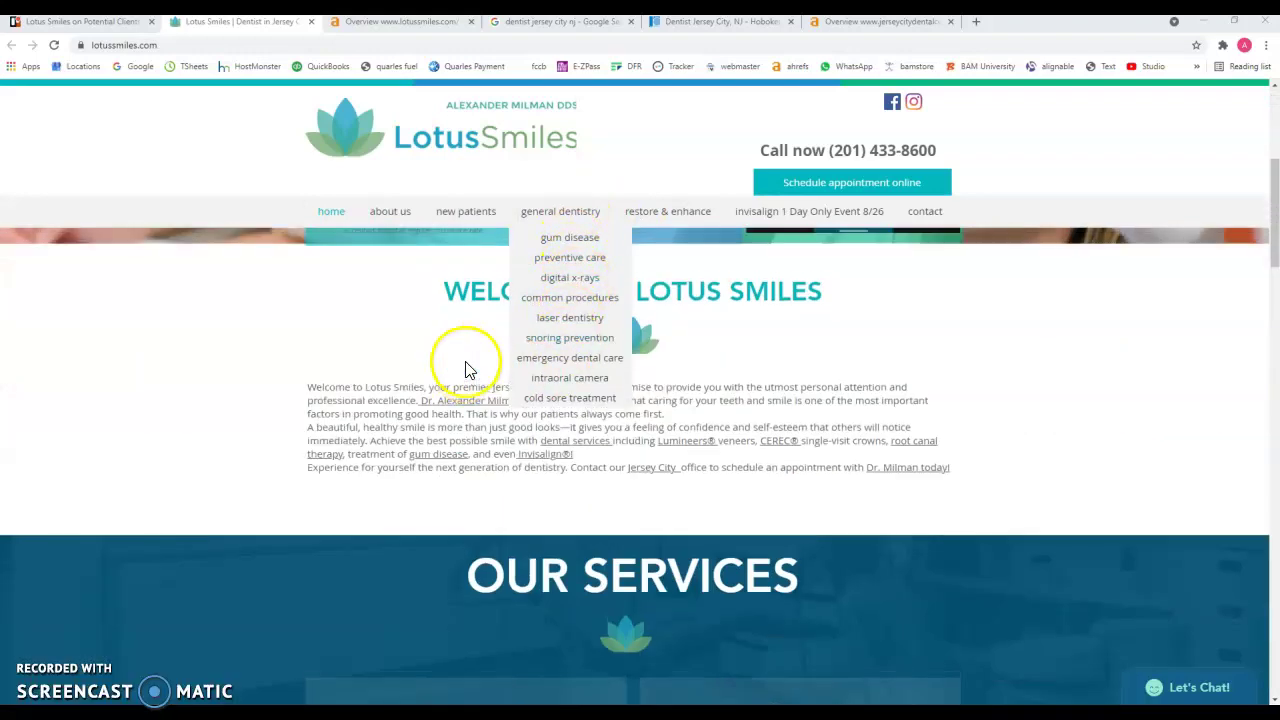
scroll(443, 306, "up", 4)
left_click(371, 21)
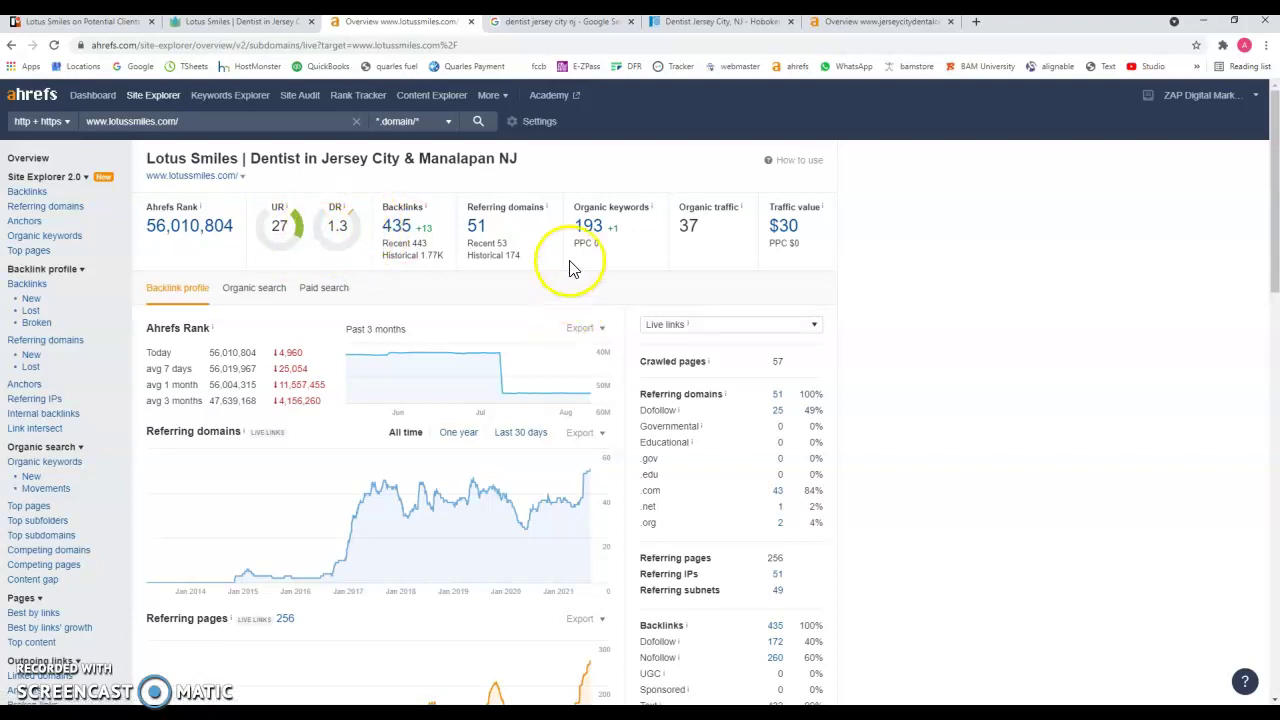
left_click(590, 230)
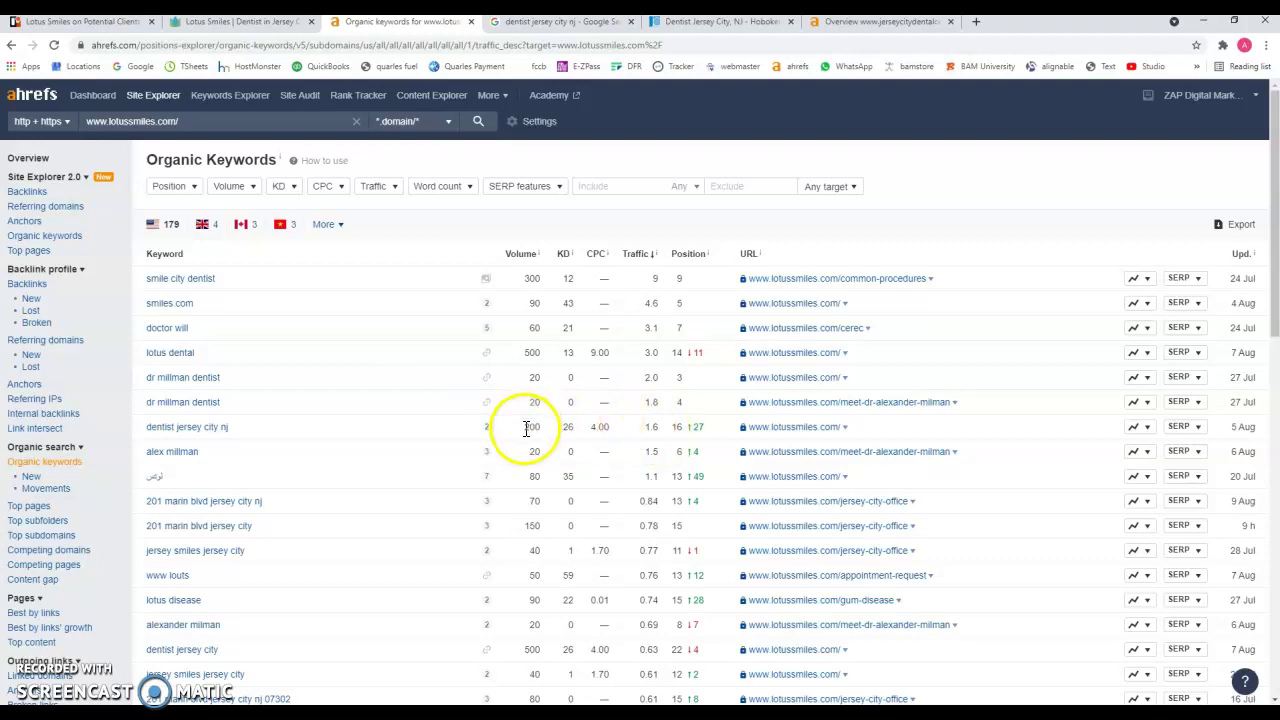
scroll(333, 510, "down", 2)
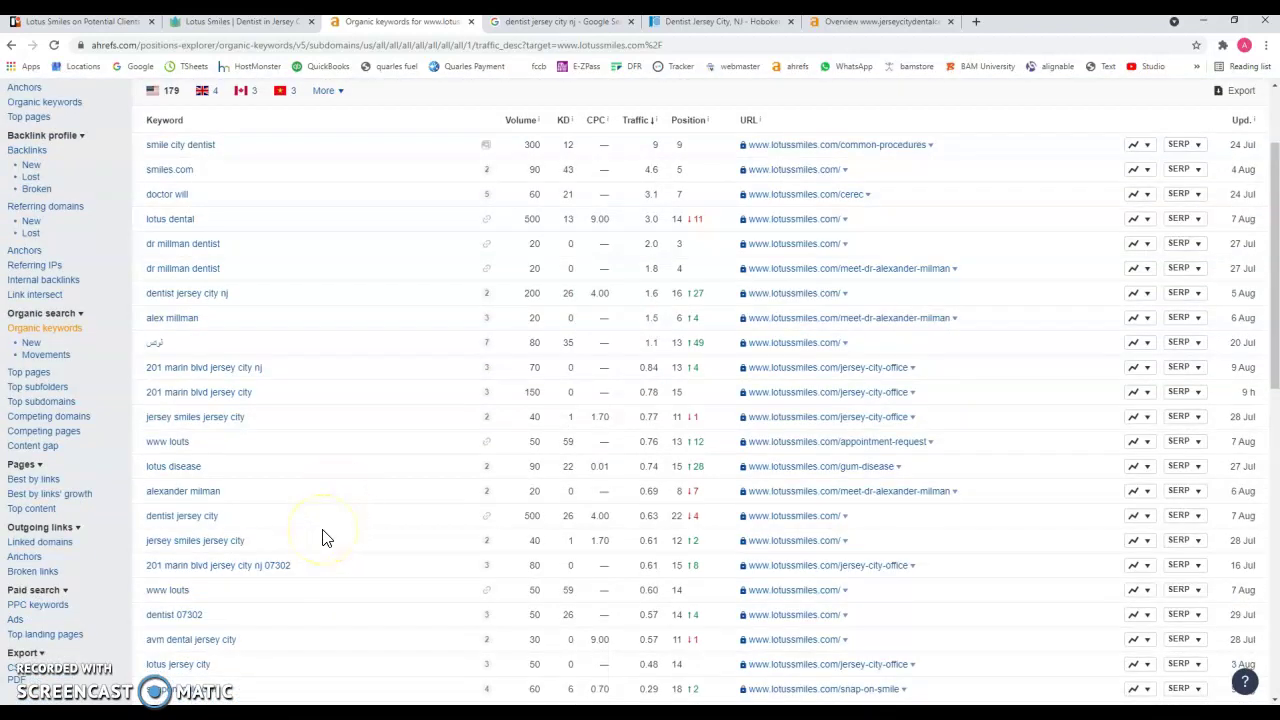
scroll(334, 474, "down", 3)
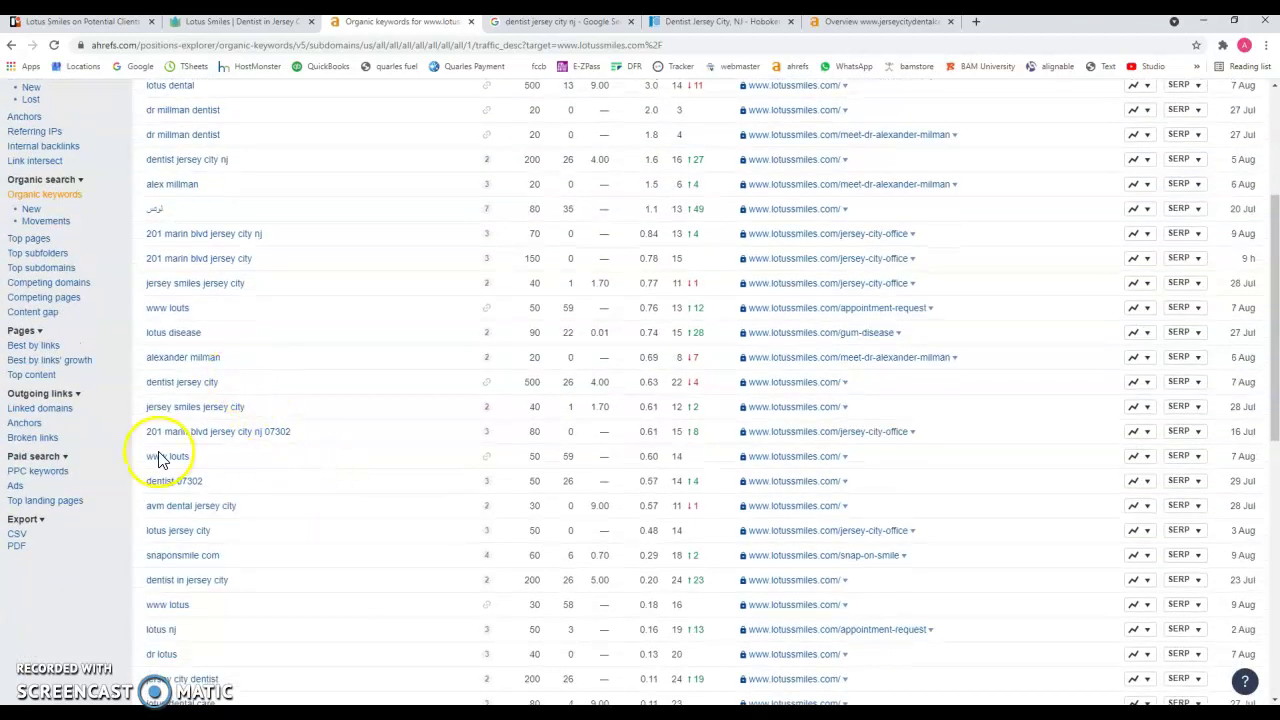
scroll(166, 451, "down", 3)
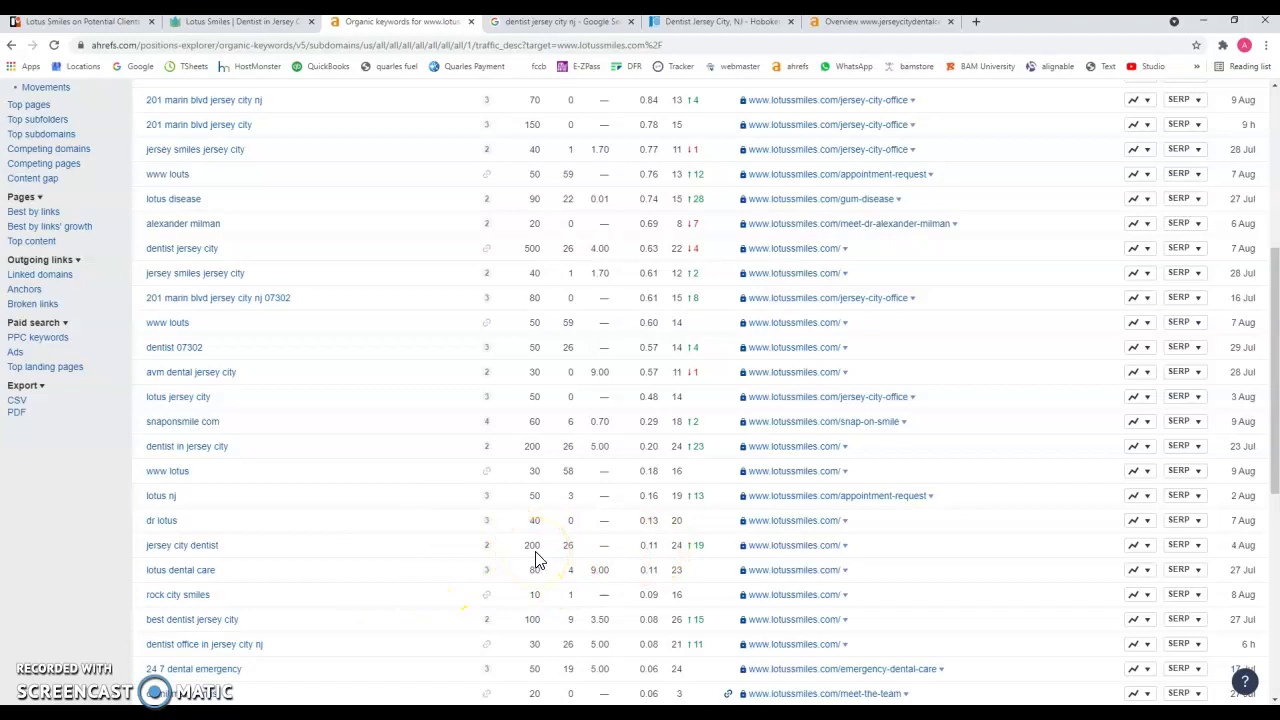
scroll(343, 612, "down", 1)
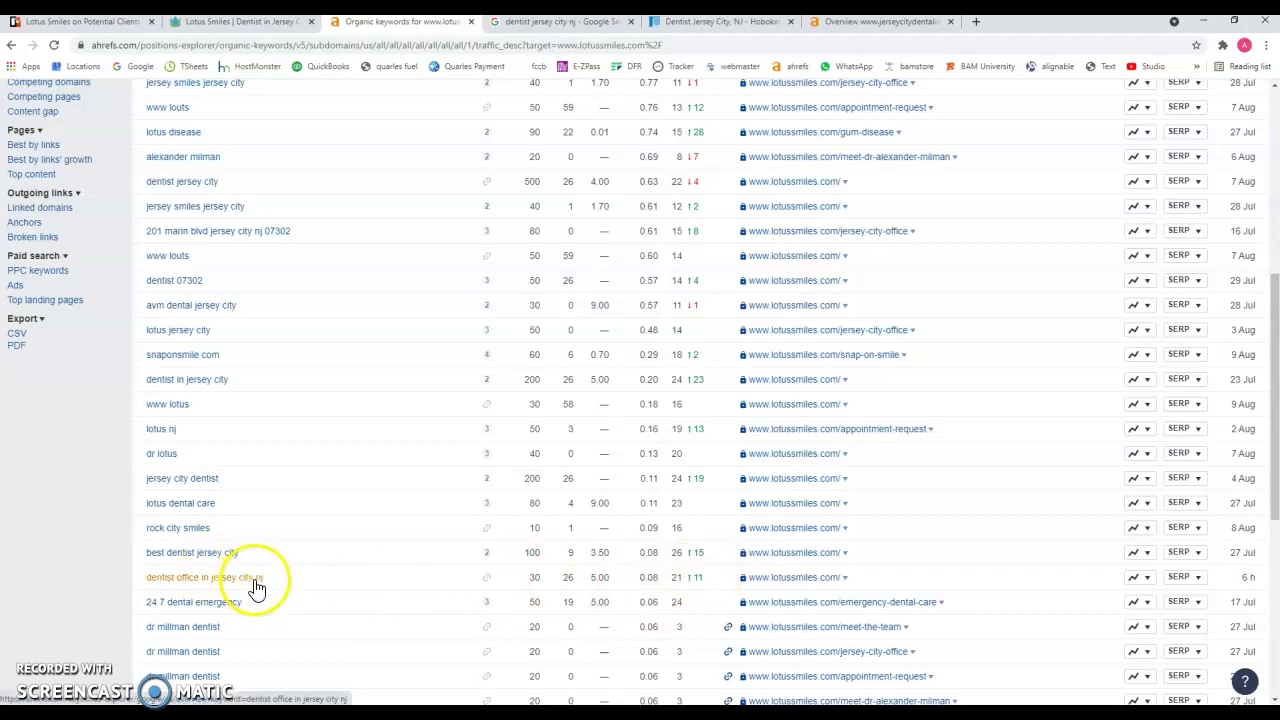
scroll(257, 588, "up", 5)
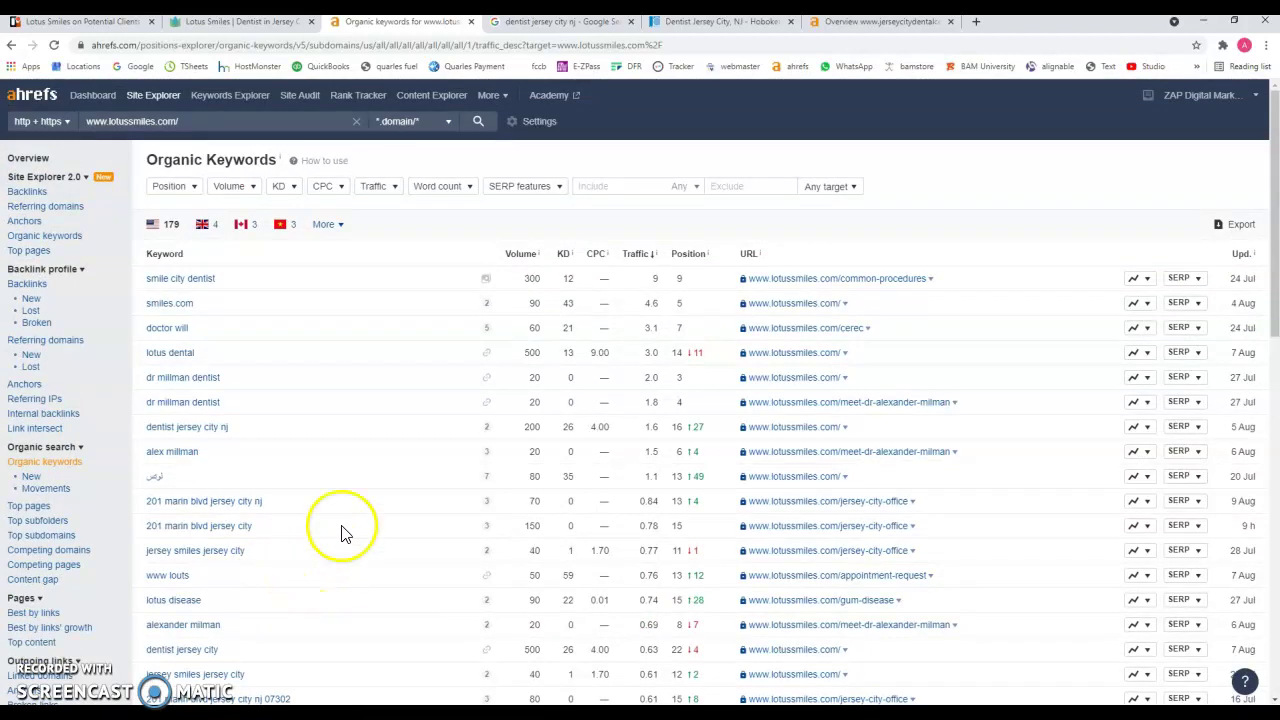
Switch to the Google results for "dentist jersey city nj" and examine the ad and the local map listings.
left_click(556, 24)
scroll(243, 357, "up", 5)
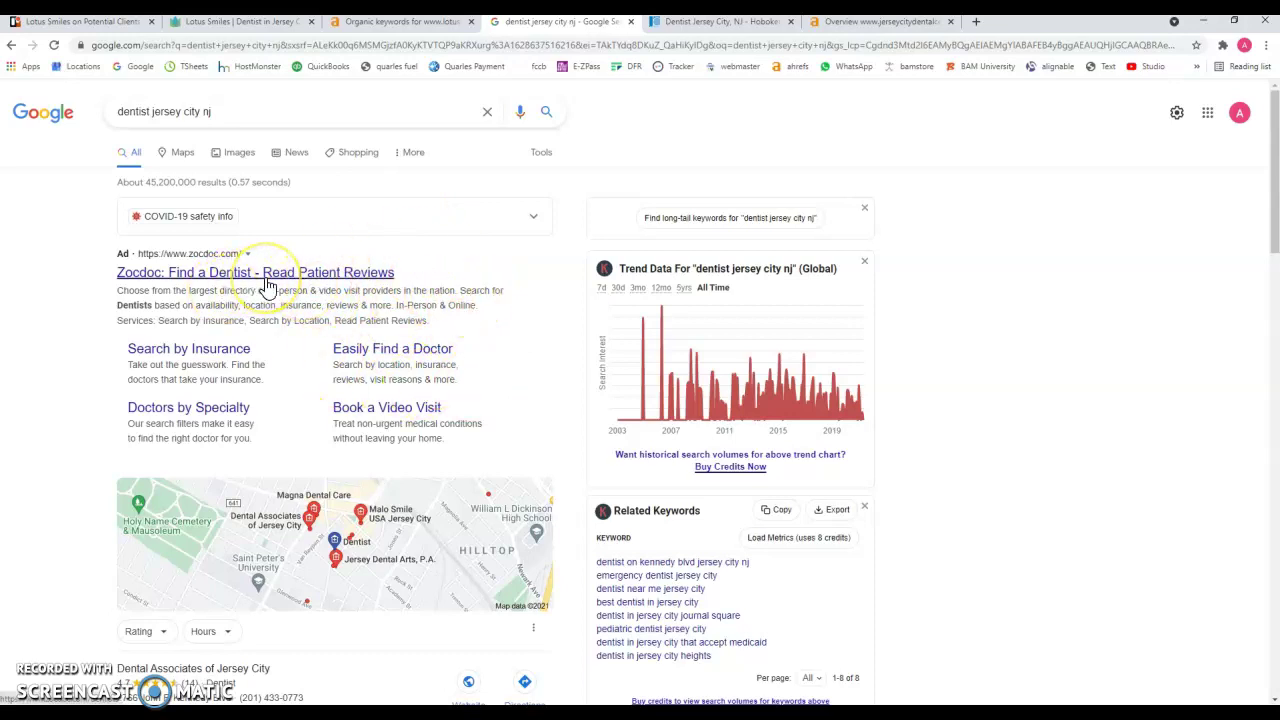
scroll(479, 350, "down", 4)
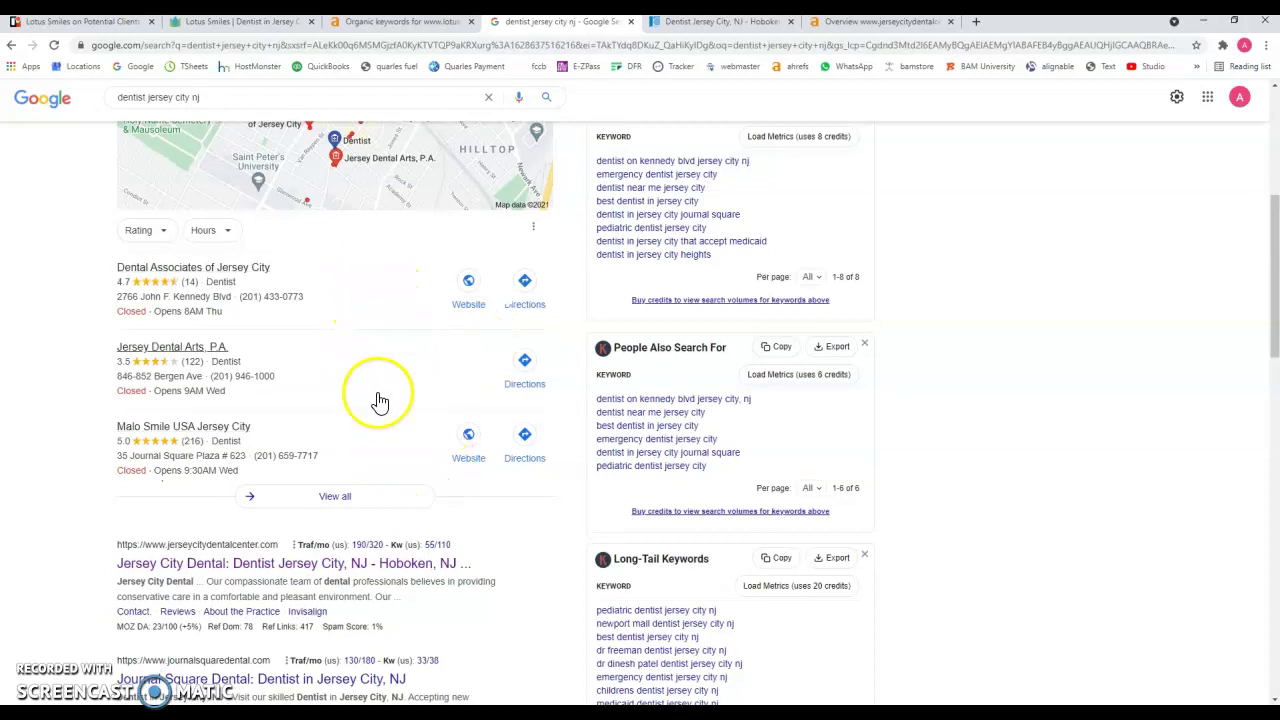
scroll(380, 395, "up", 1)
scroll(380, 400, "up", 1)
scroll(251, 286, "up", 1)
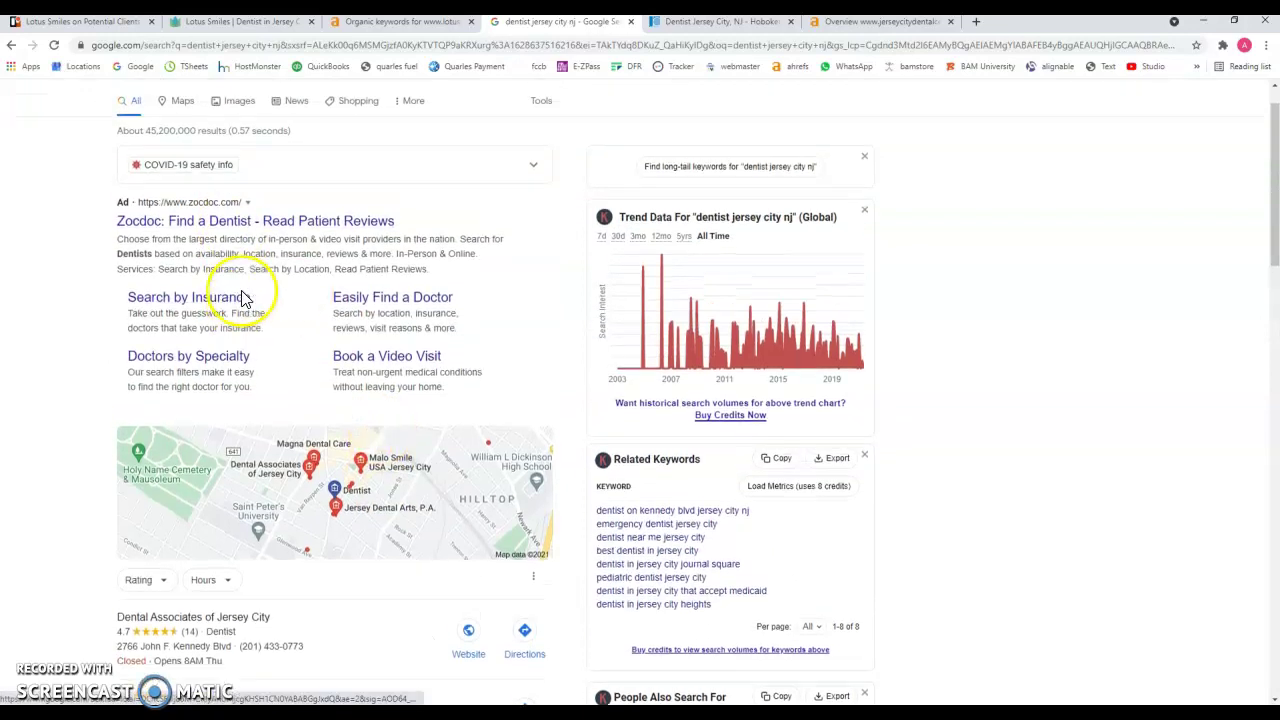
scroll(306, 414, "down", 4)
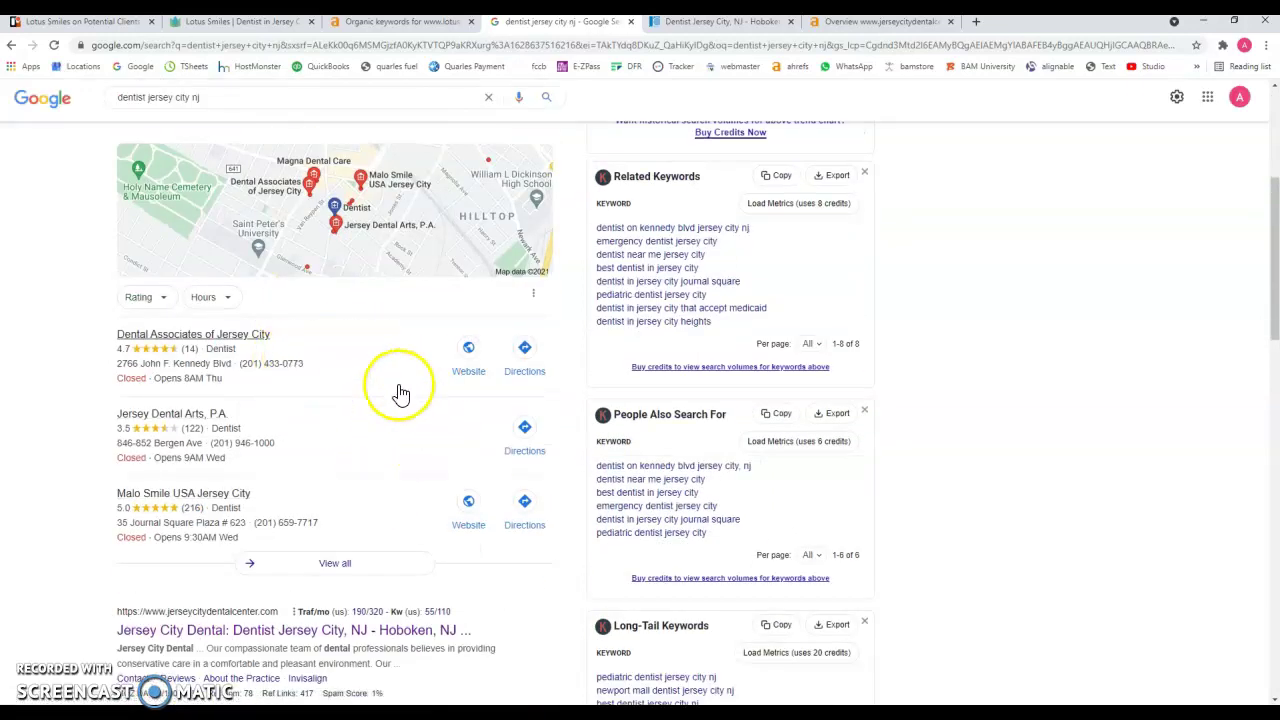
scroll(357, 443, "down", 2)
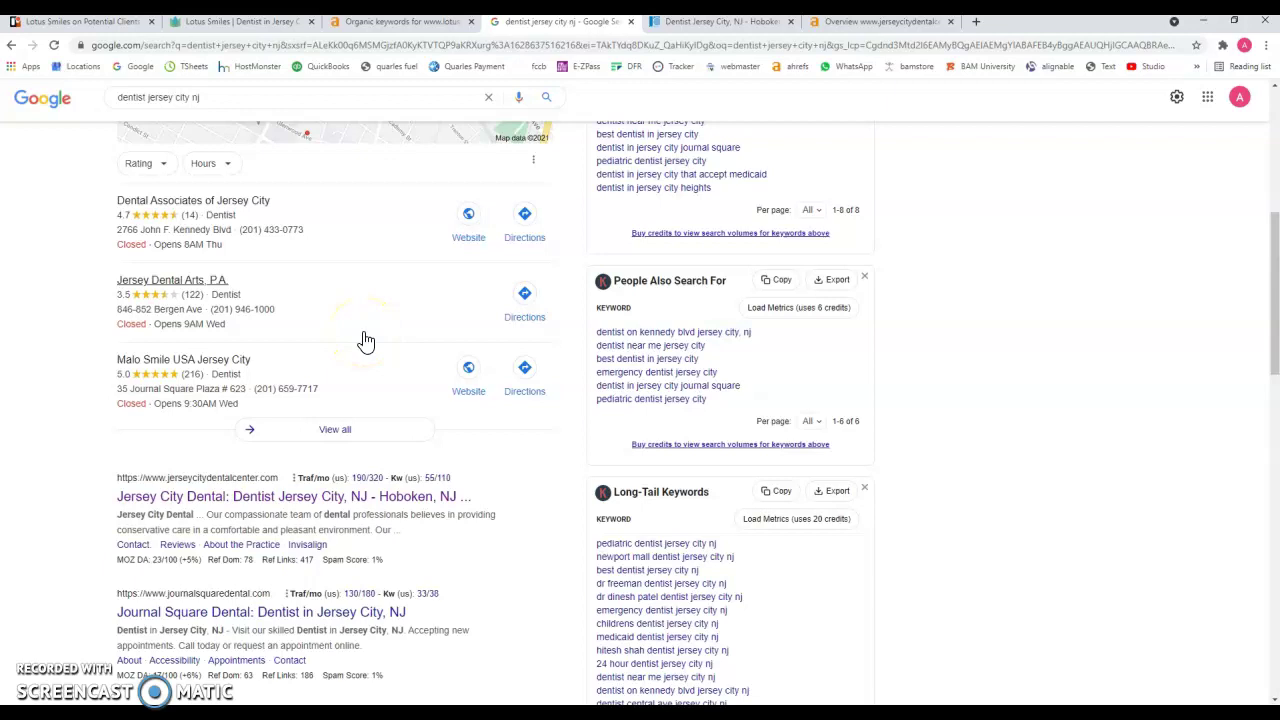
Examine the organic first-page results for "dentist jersey city nj", including each site's traffic and keyword metrics.
scroll(330, 370, "down", 1)
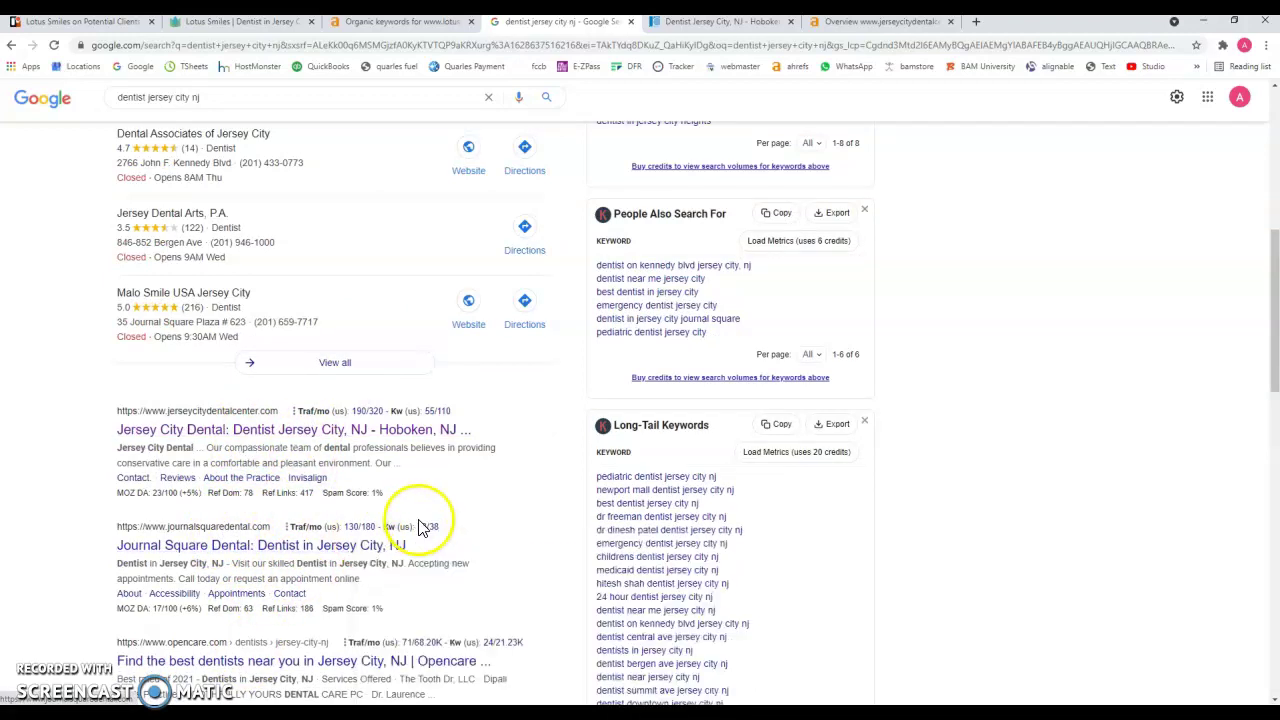
scroll(445, 500, "down", 3)
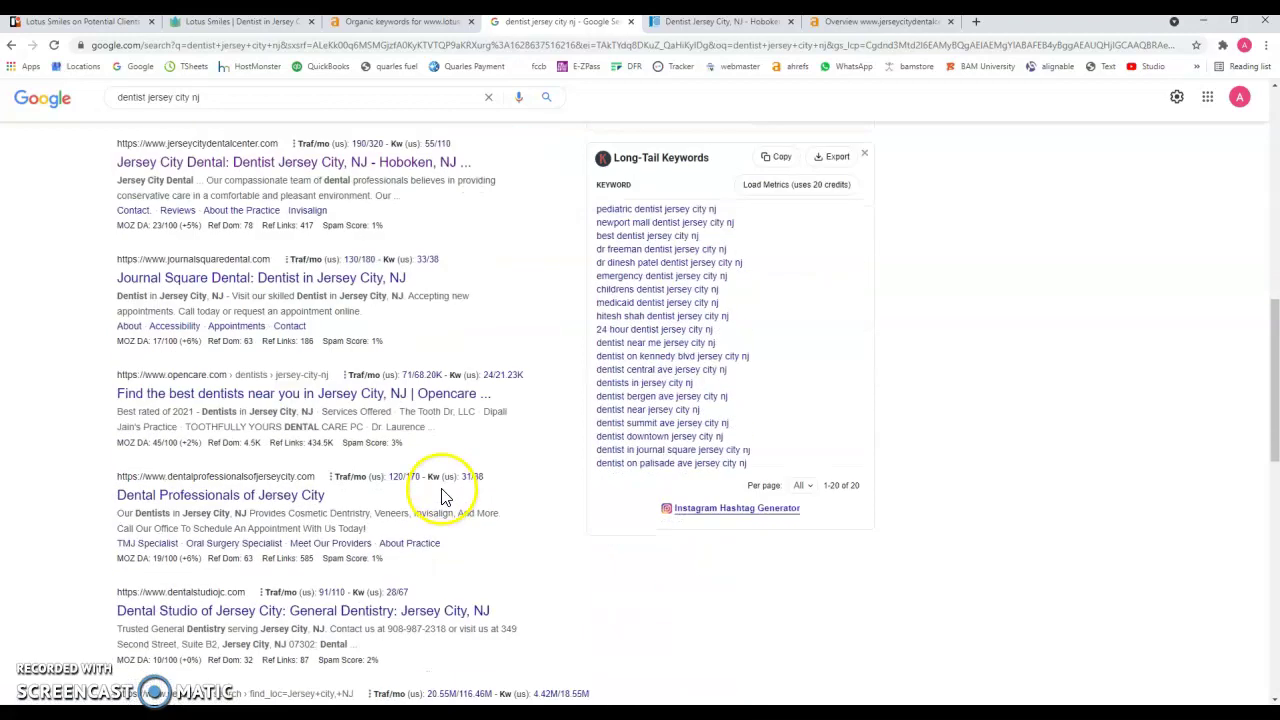
scroll(443, 492, "down", 3)
scroll(385, 452, "down", 2)
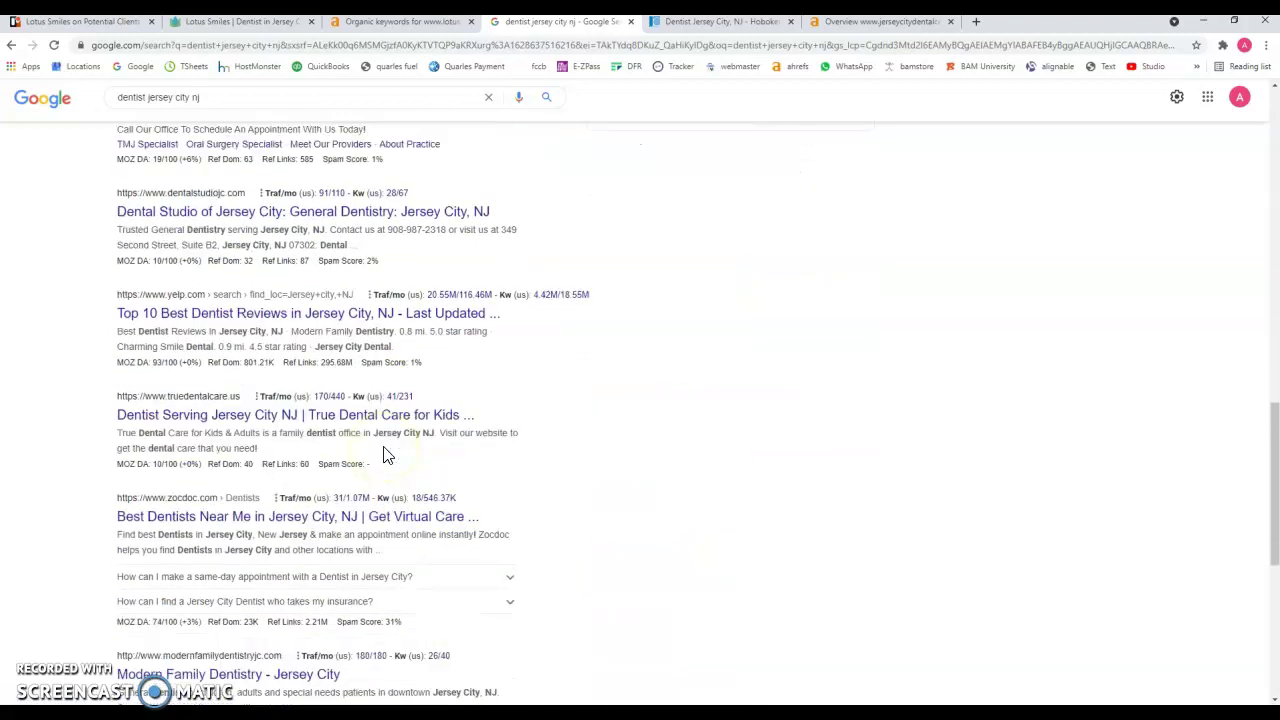
scroll(385, 455, "down", 4)
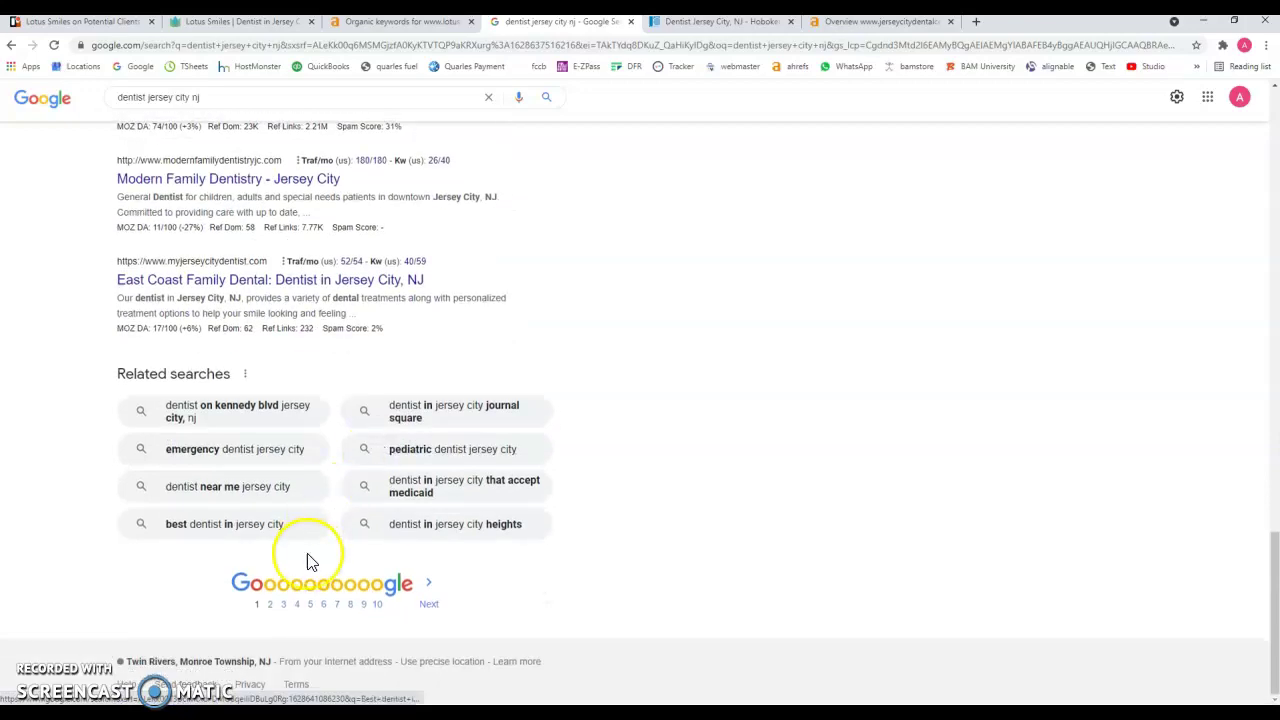
scroll(325, 432, "up", 15)
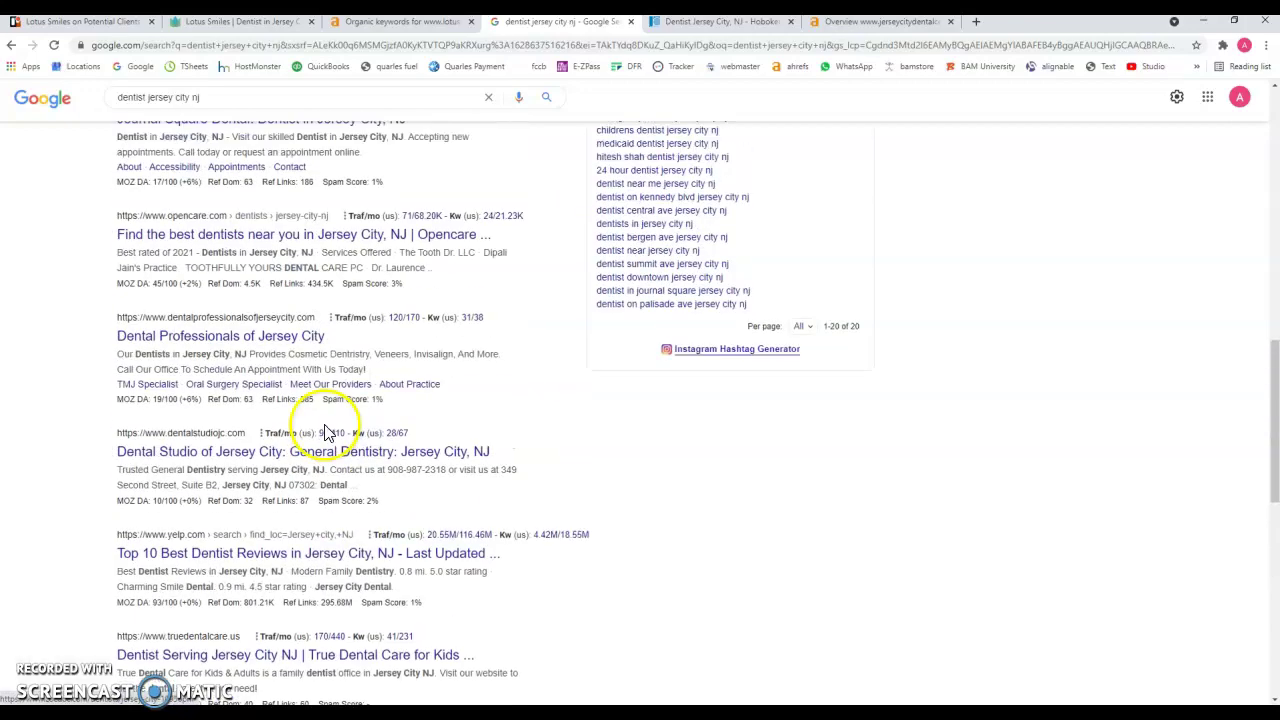
scroll(320, 430, "down", 2)
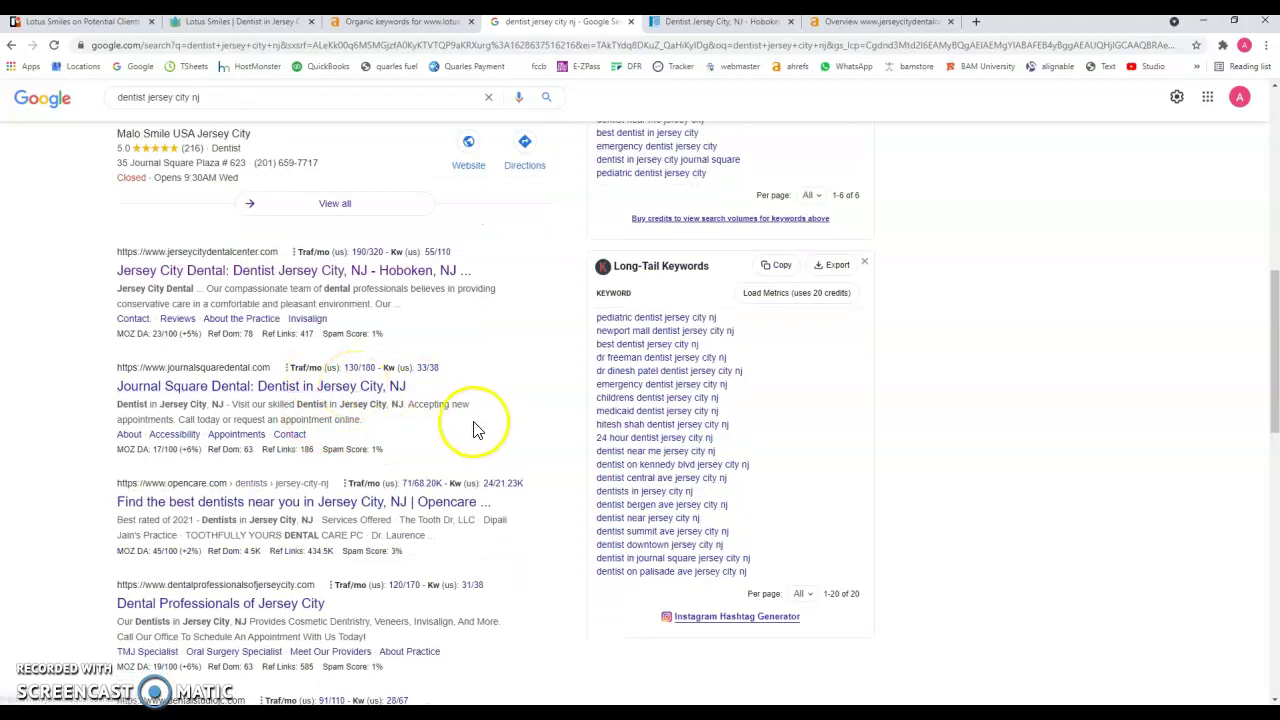
Locate the Jersey City Dental listing in the organic results and switch to its already open website, jerseycitydentalcenter.com.
scroll(475, 425, "up", 7)
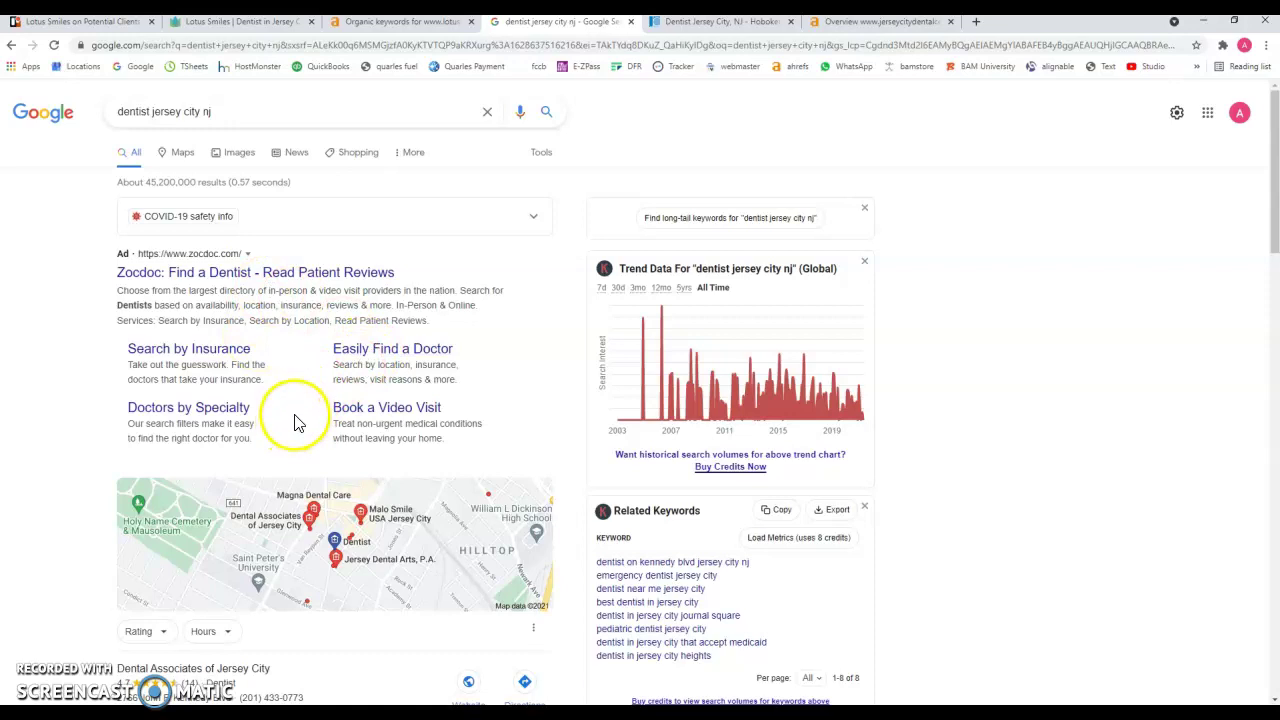
scroll(457, 500, "down", 5)
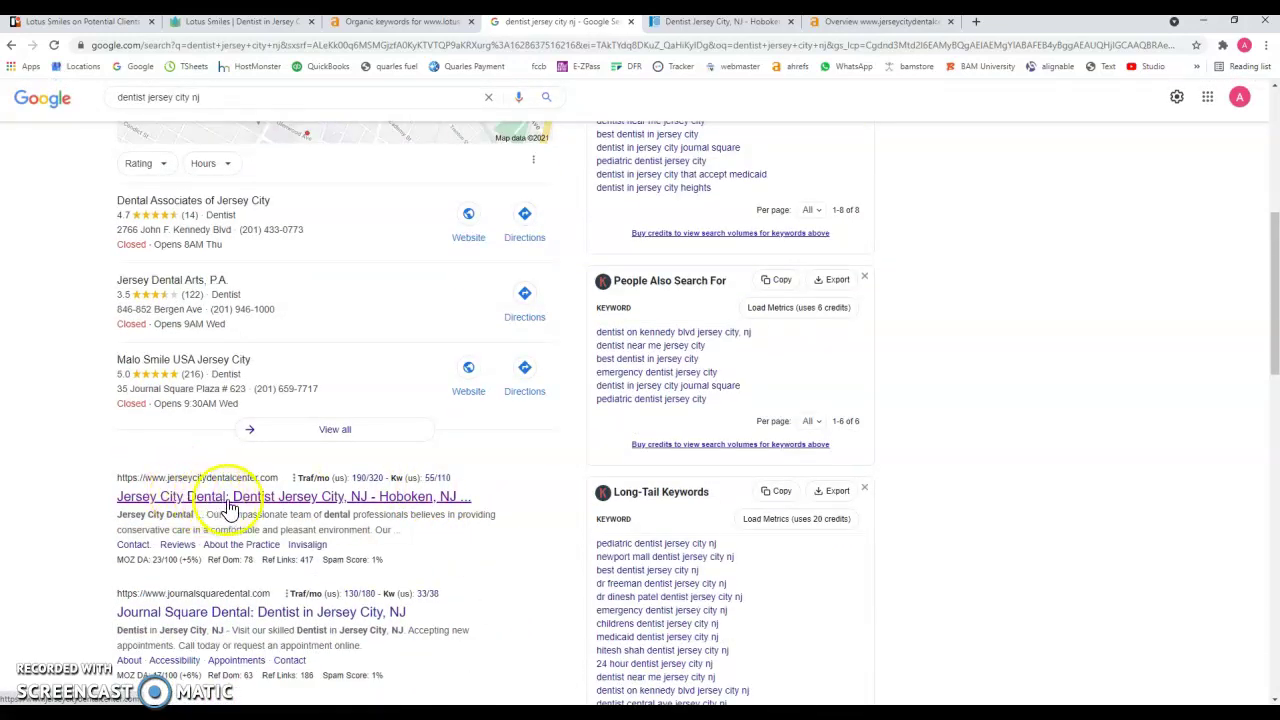
left_click(695, 22)
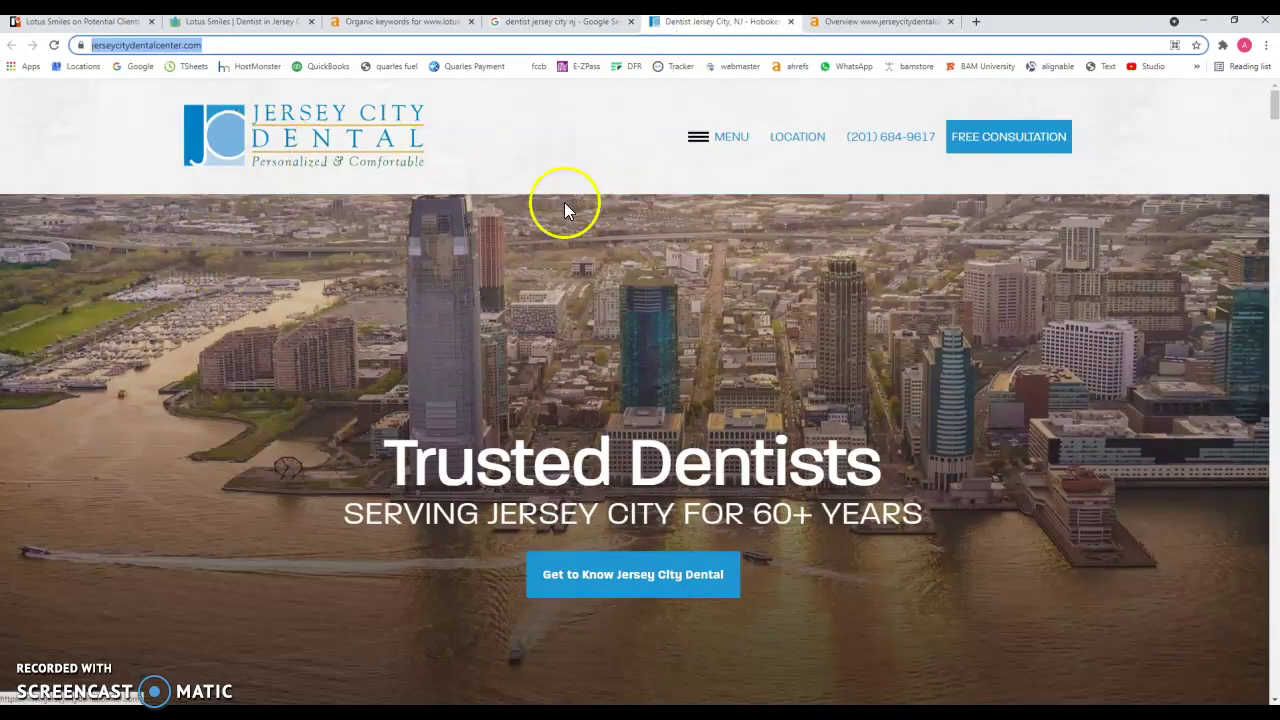
Examine the Jersey City Dental homepage's content, from its headline through the services and appointment form and back up.
scroll(770, 299, "down", 10)
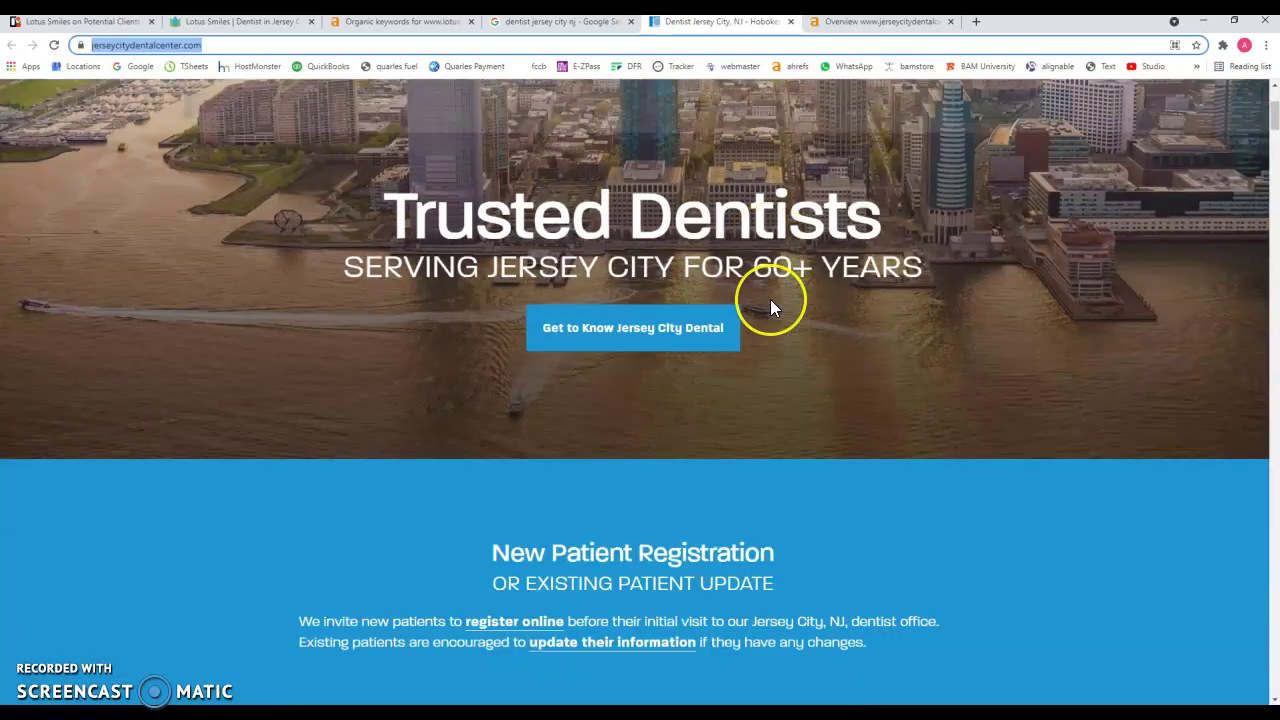
scroll(770, 306, "down", 15)
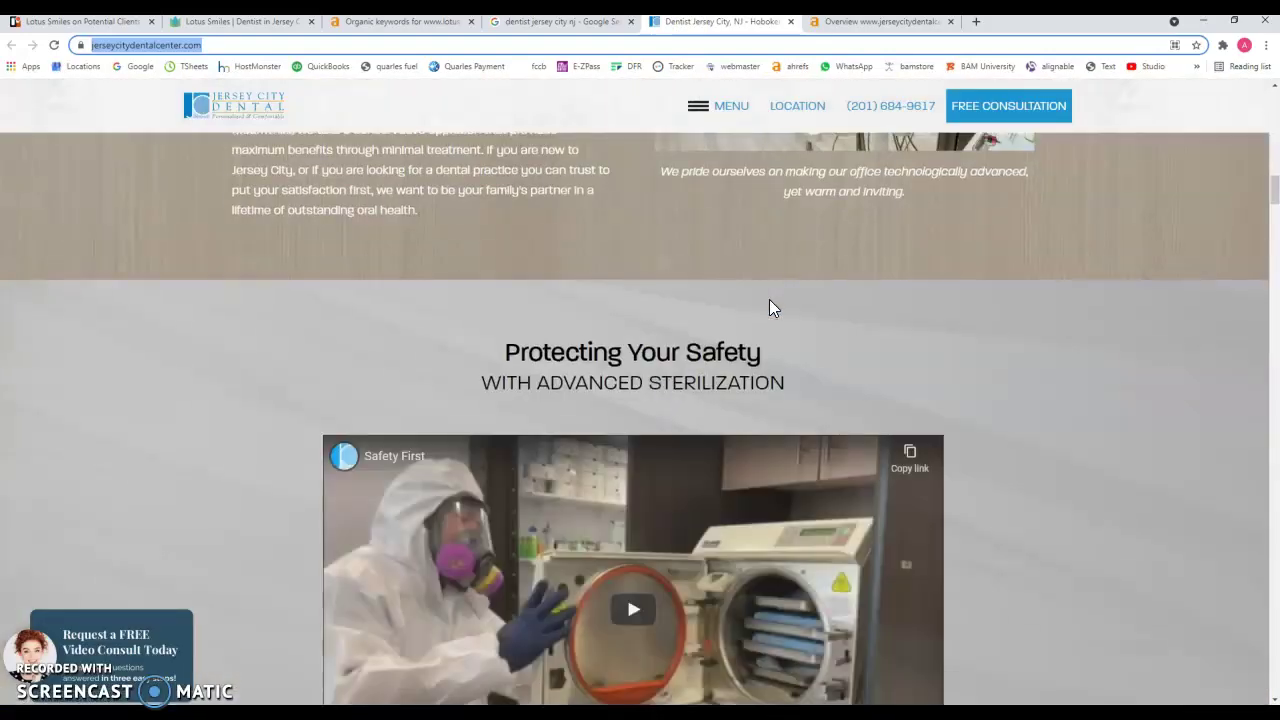
scroll(540, 372, "down", 13)
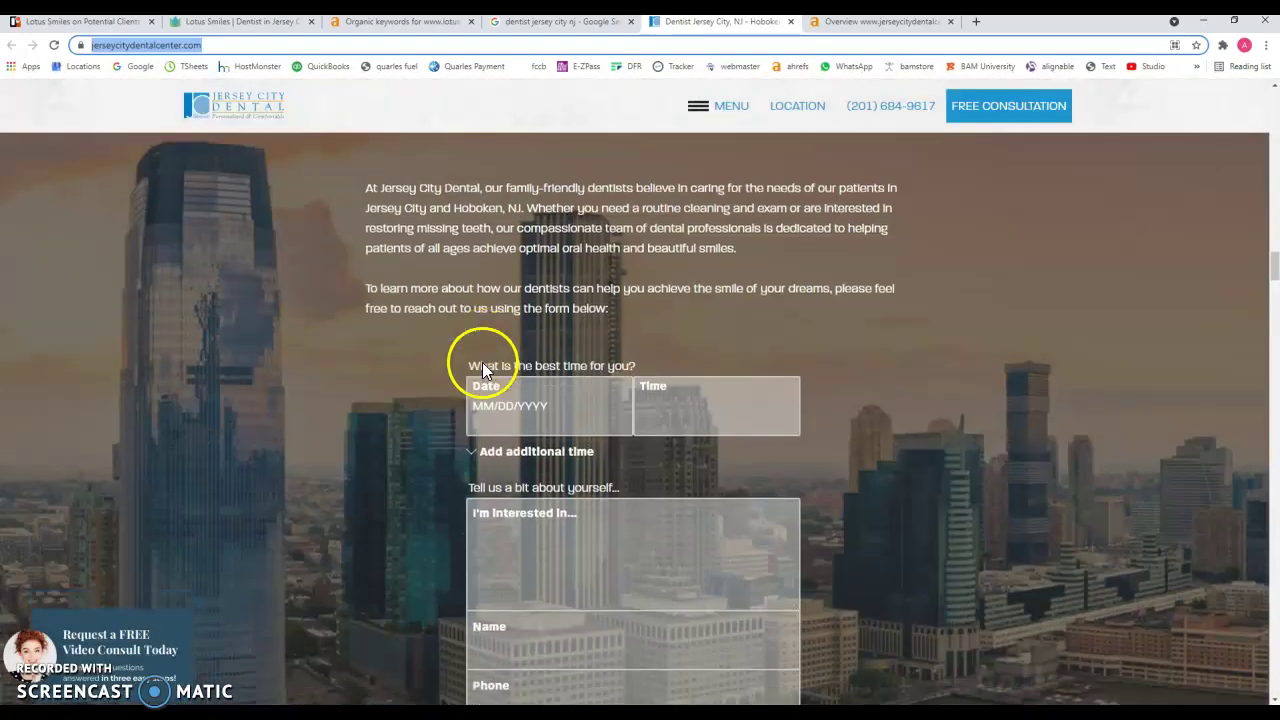
scroll(336, 398, "down", 4)
scroll(335, 394, "up", 12)
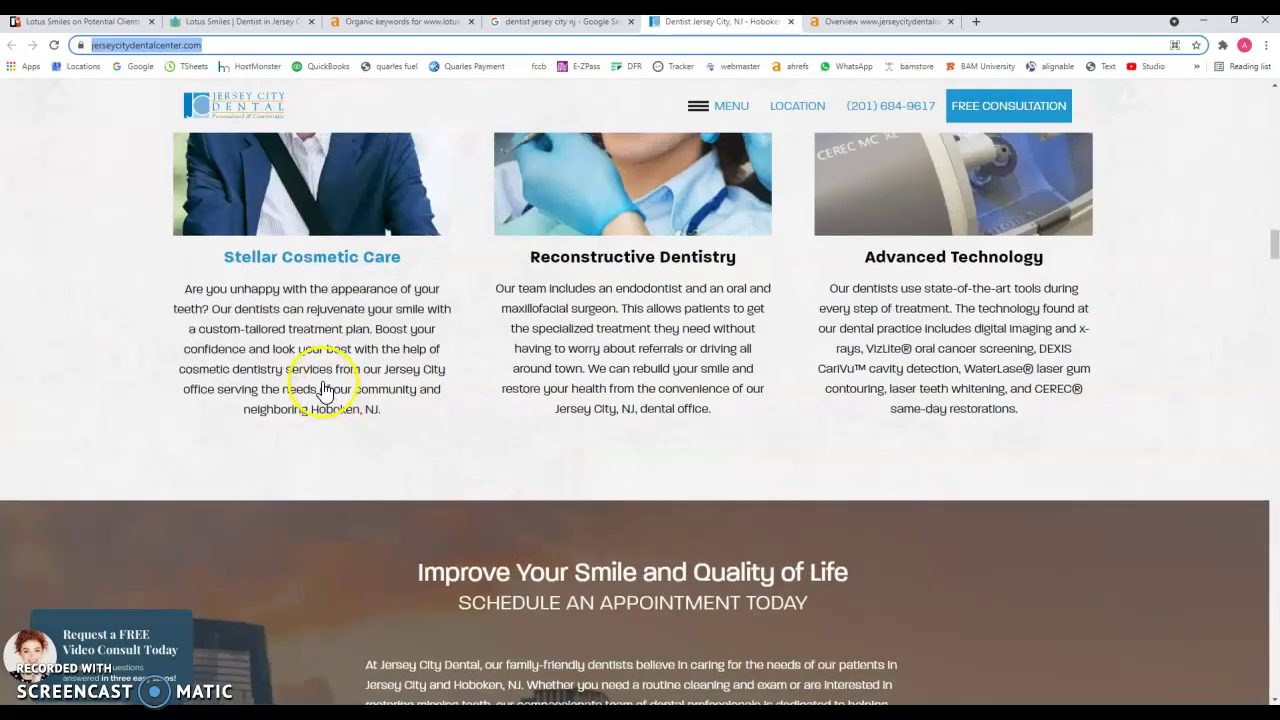
scroll(320, 382, "up", 10)
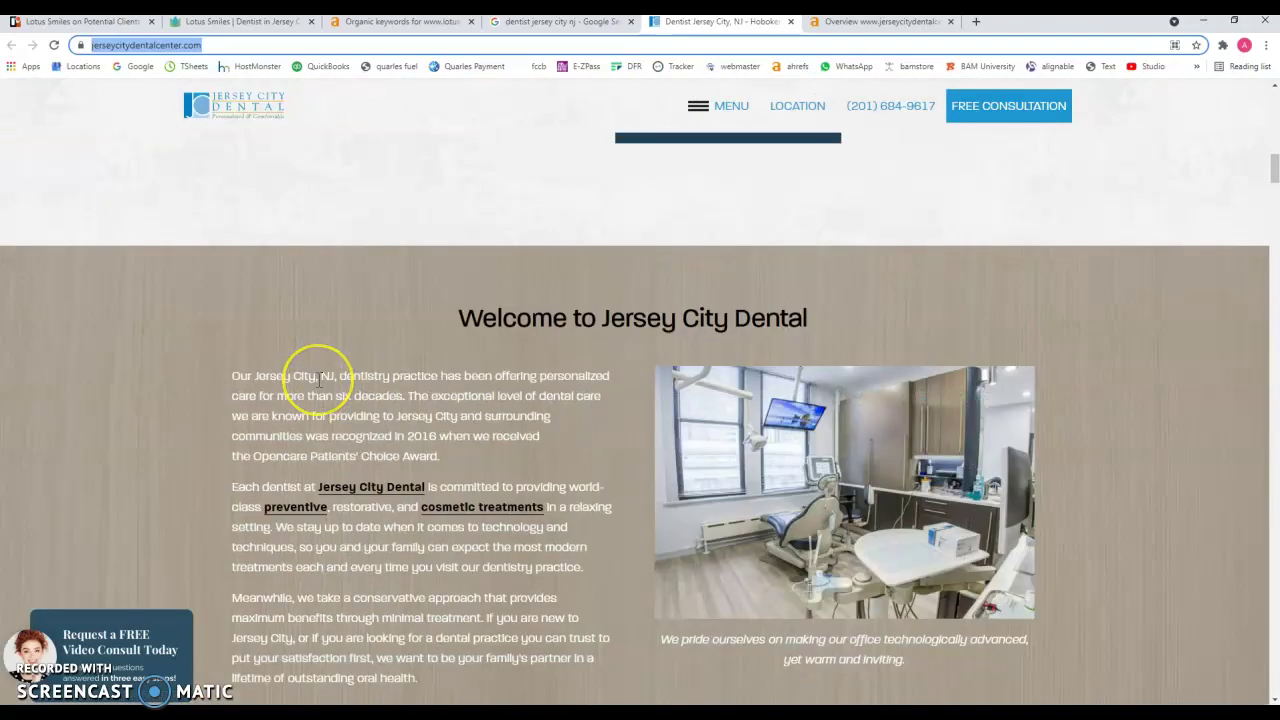
scroll(316, 380, "up", 10)
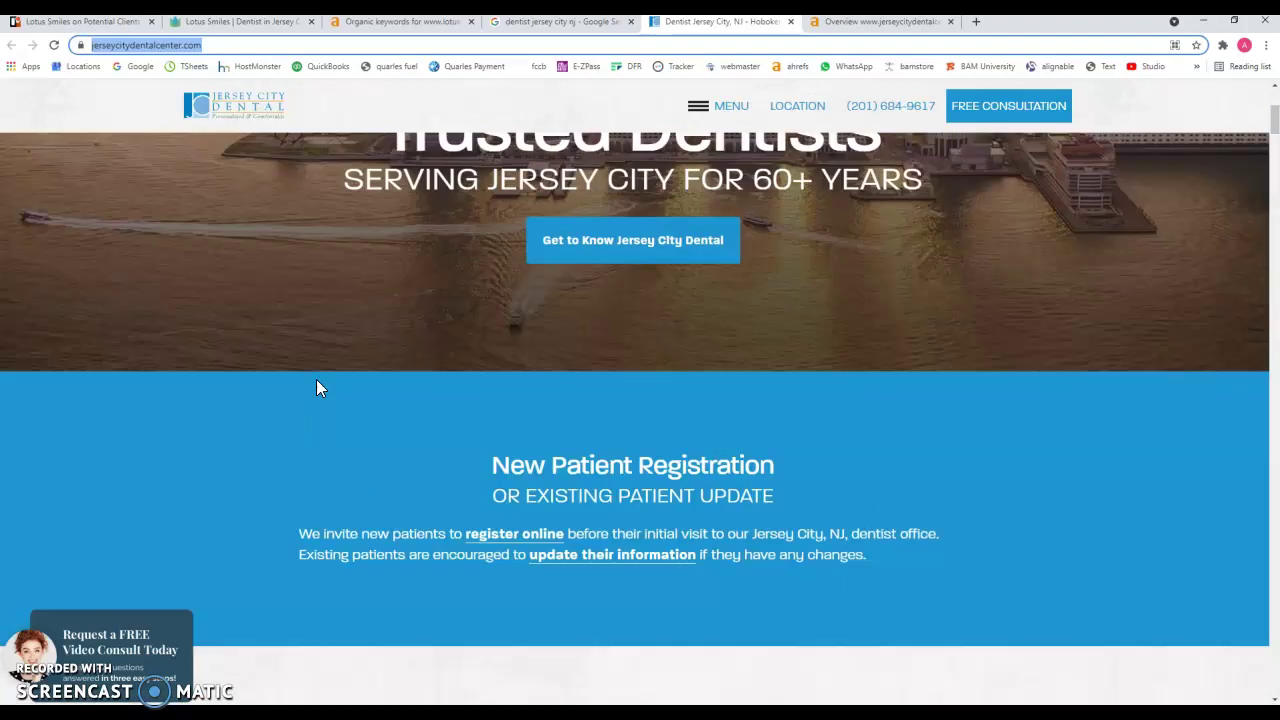
scroll(310, 385, "up", 1)
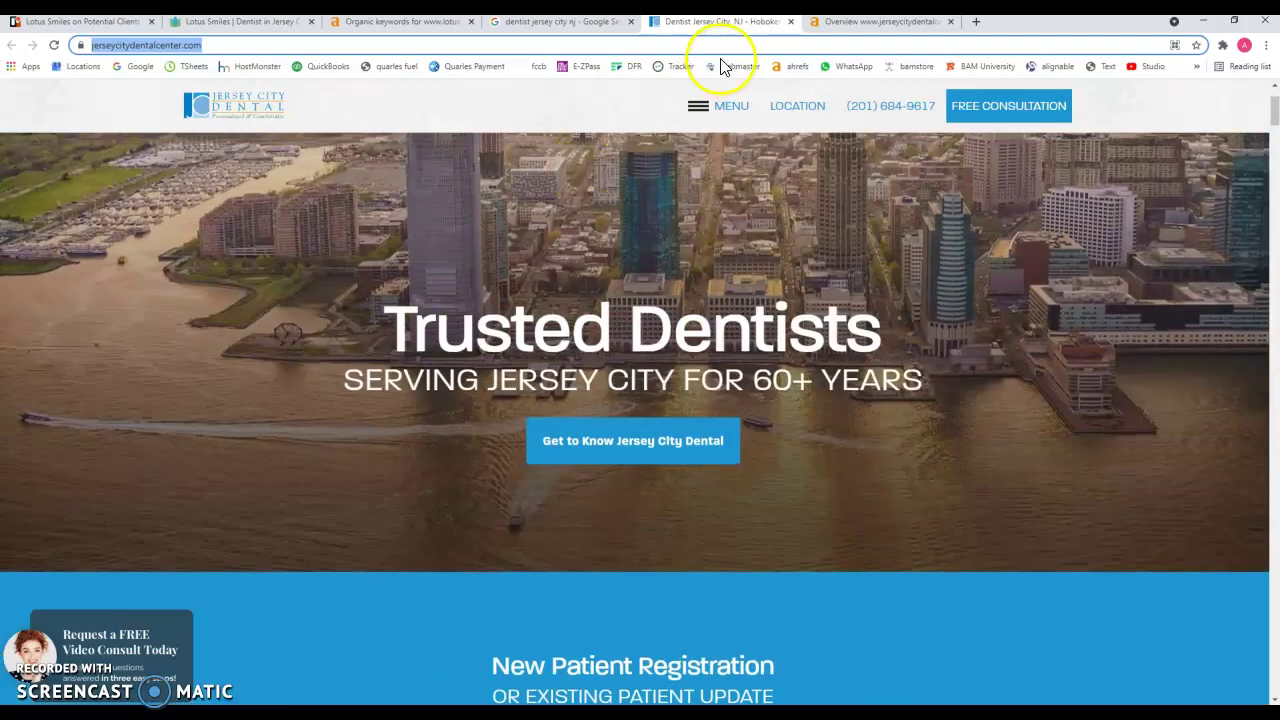
left_click(848, 28)
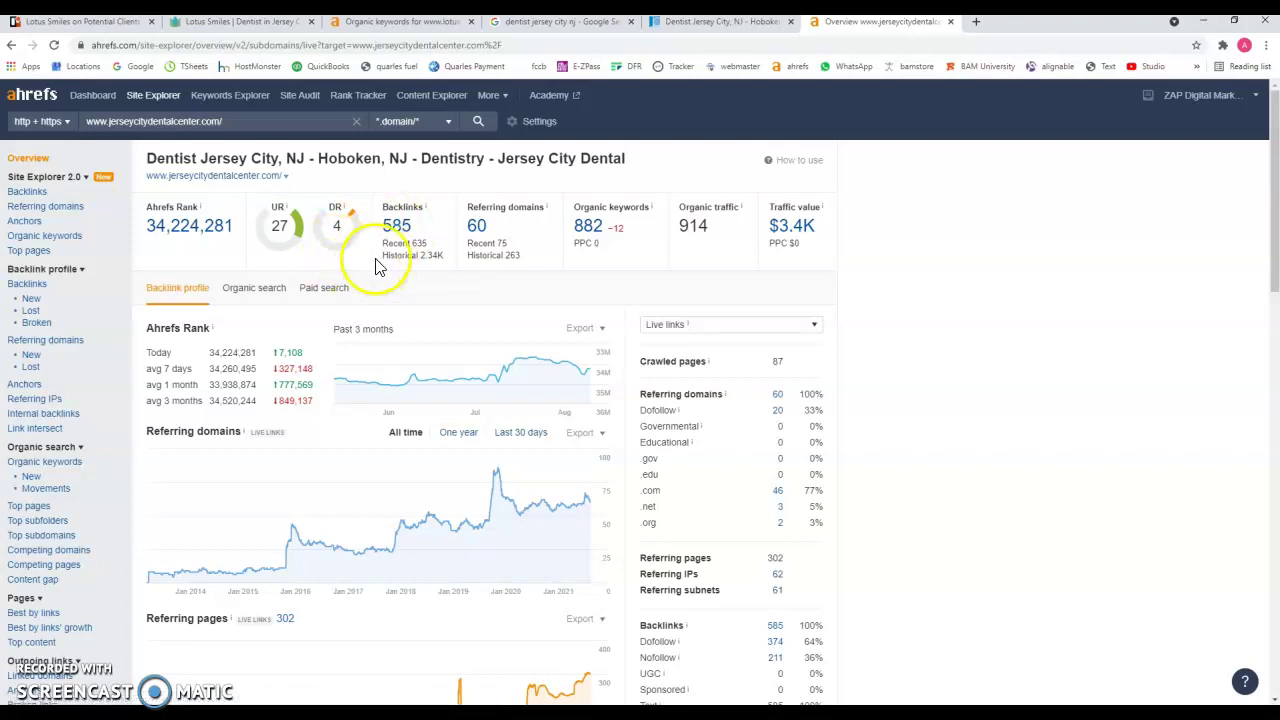
left_click(400, 21)
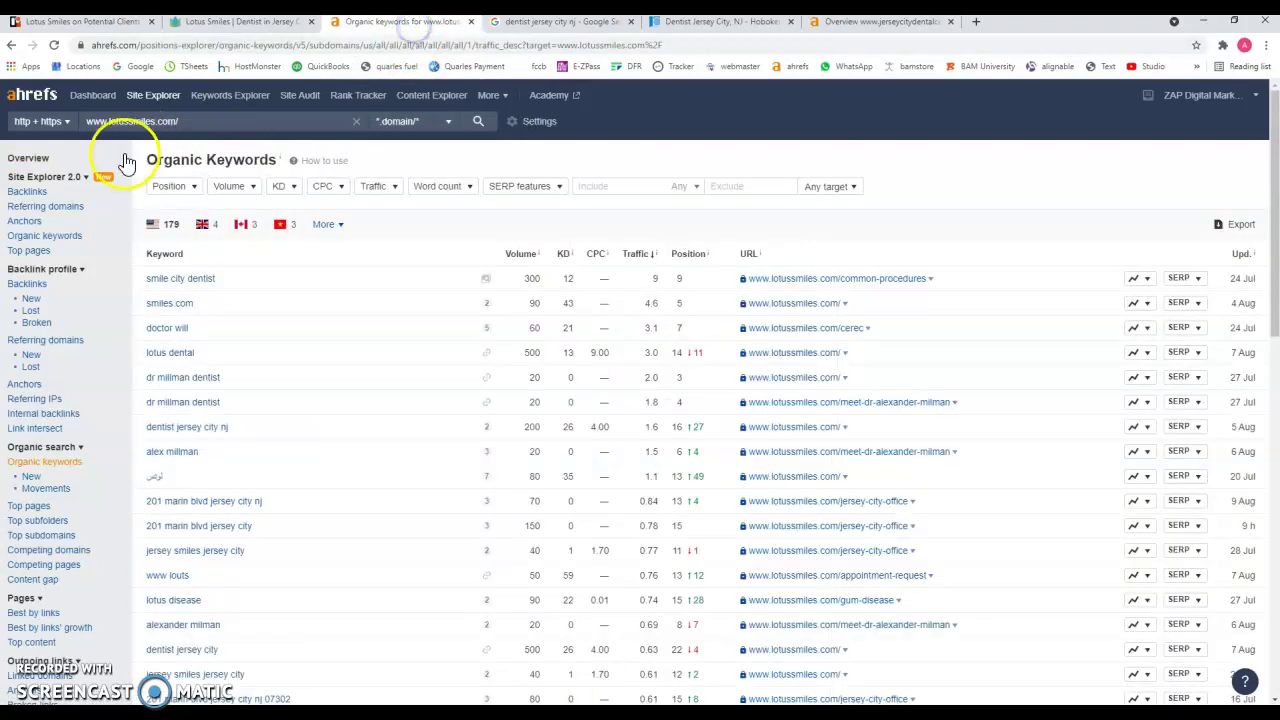
left_click(30, 160)
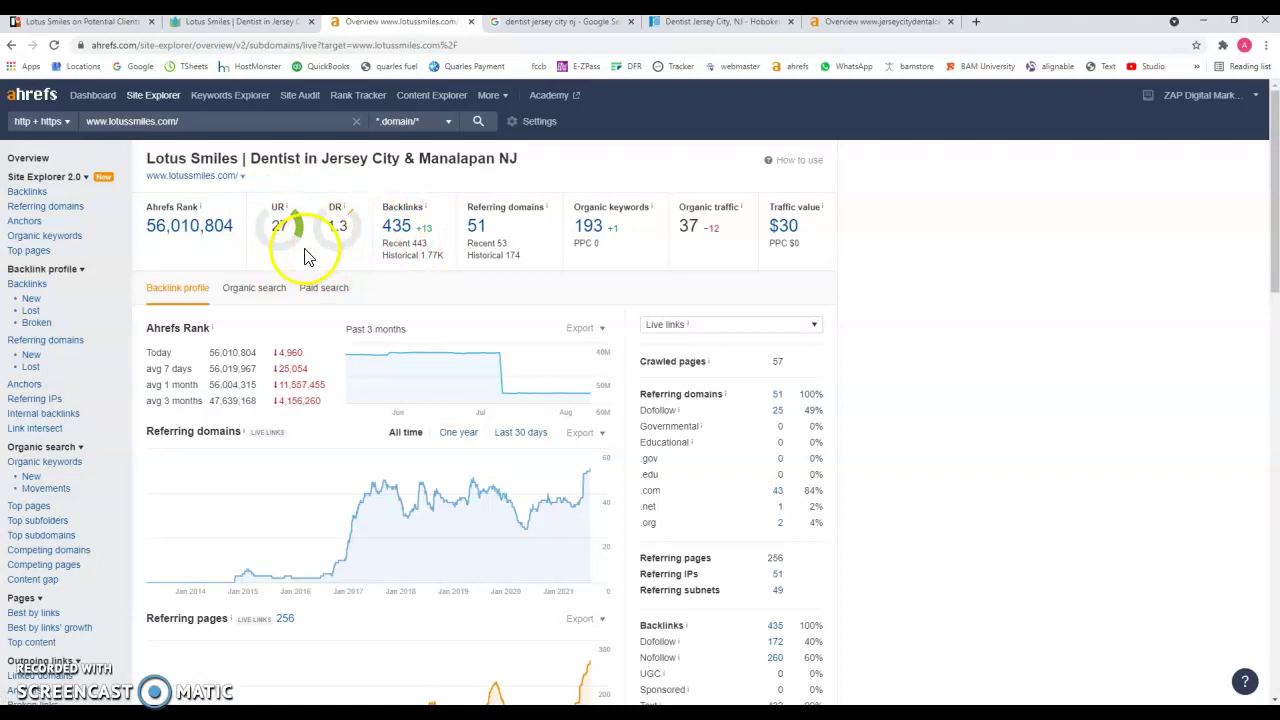
left_click(843, 24)
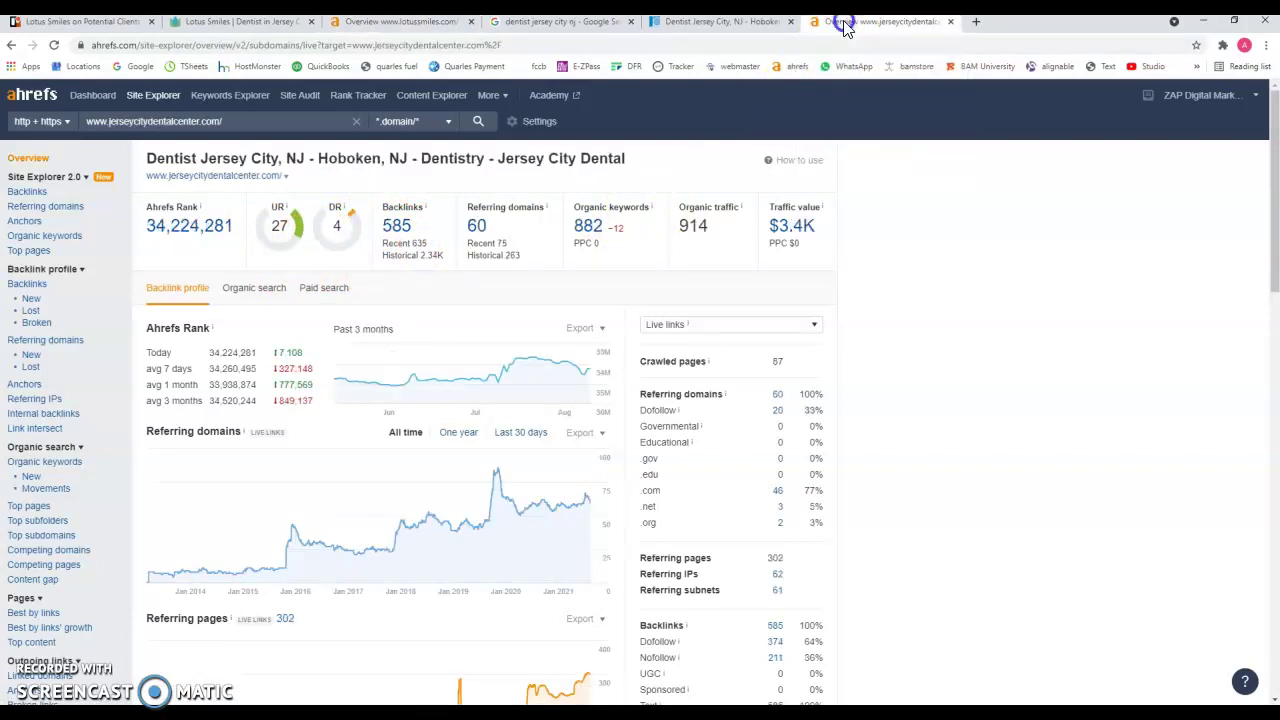
left_click(596, 230)
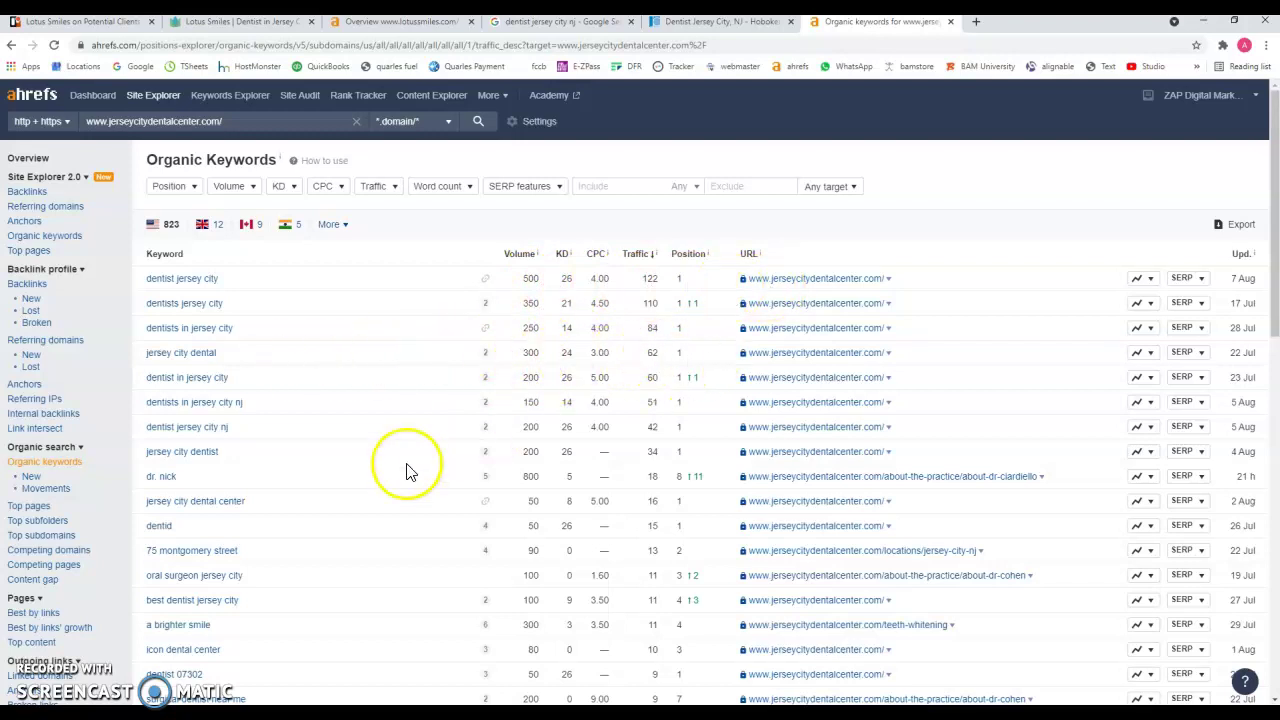
scroll(330, 478, "down", 1)
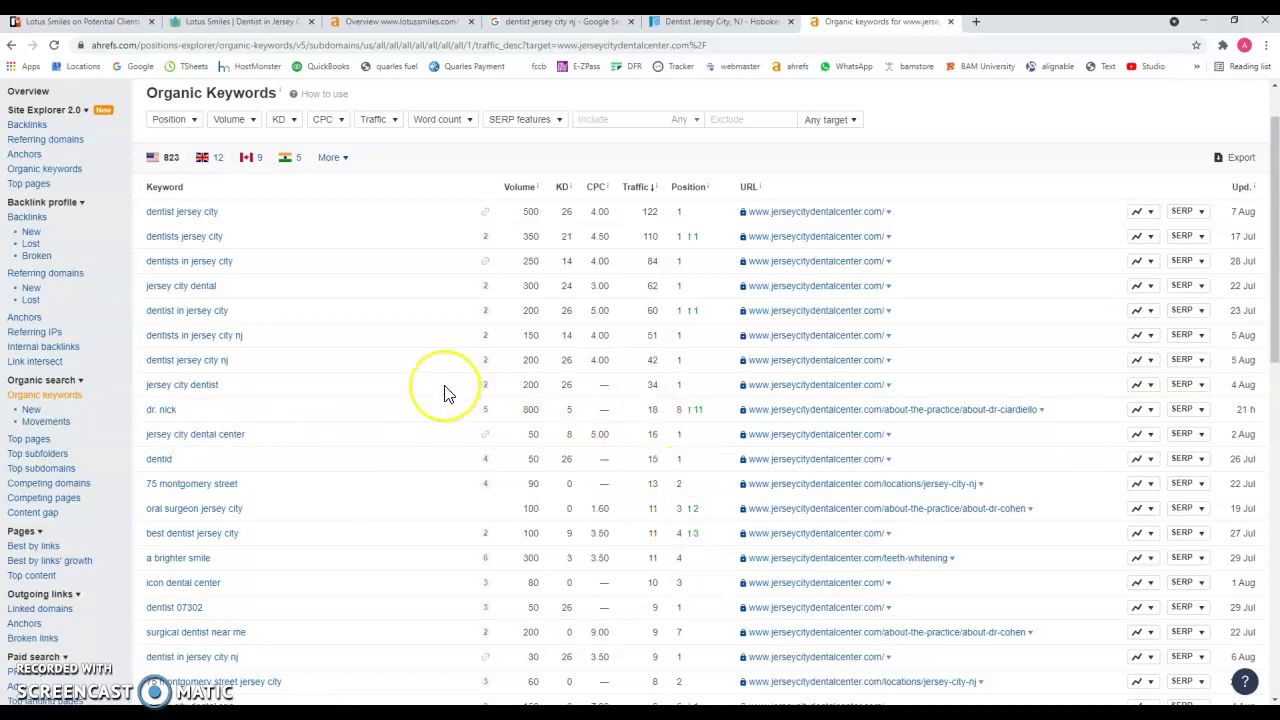
scroll(425, 410, "up", 2)
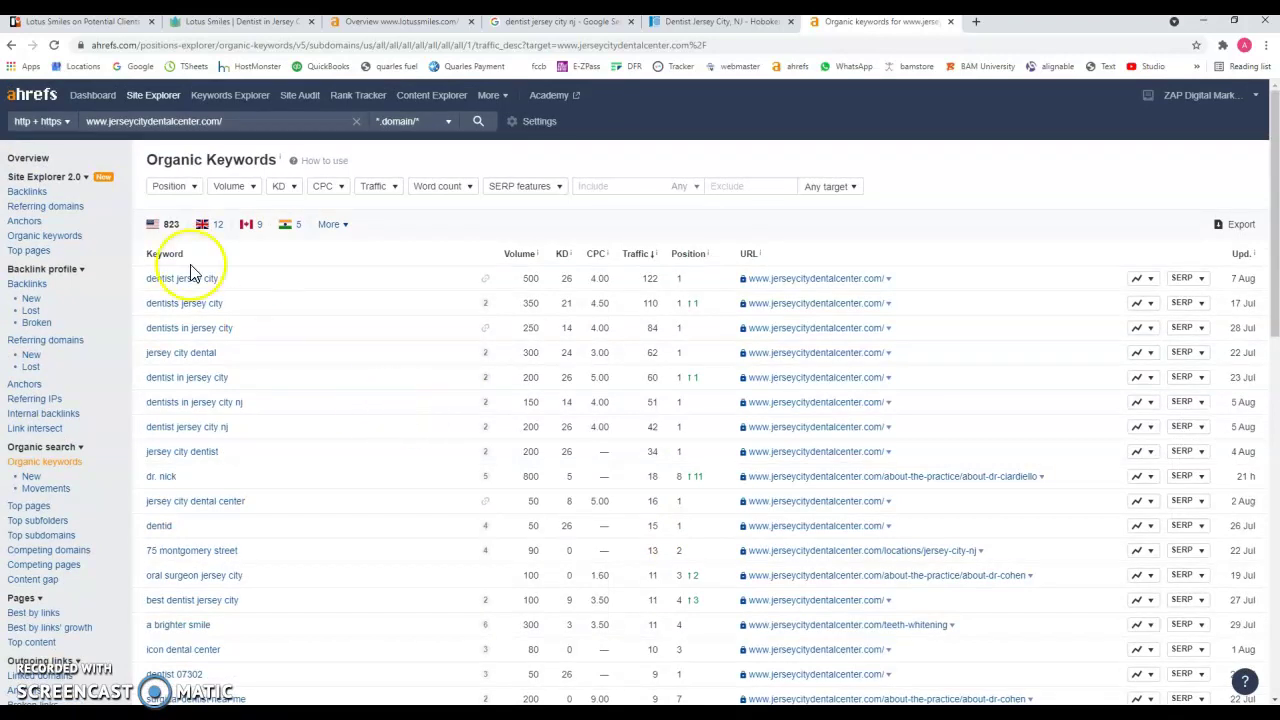
left_click(30, 159)
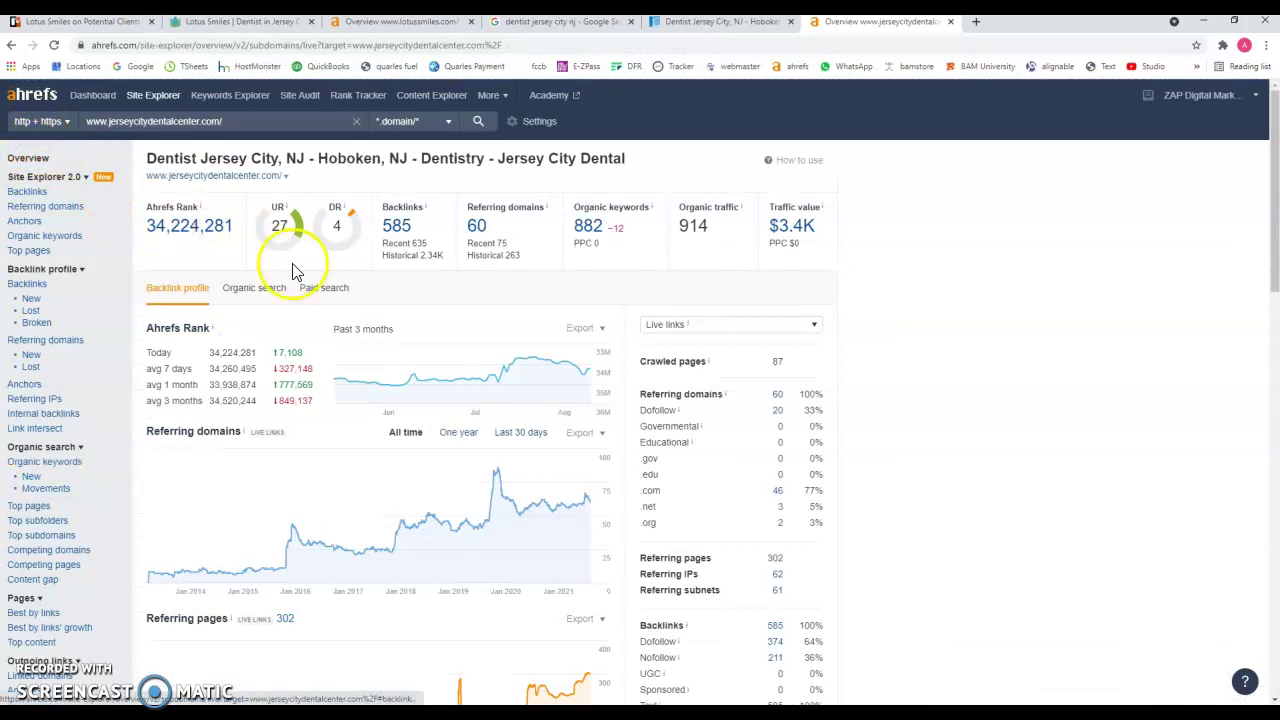
Switch to the Lotus Smiles website and view the service pages listed under restore & enhance.
left_click(240, 21)
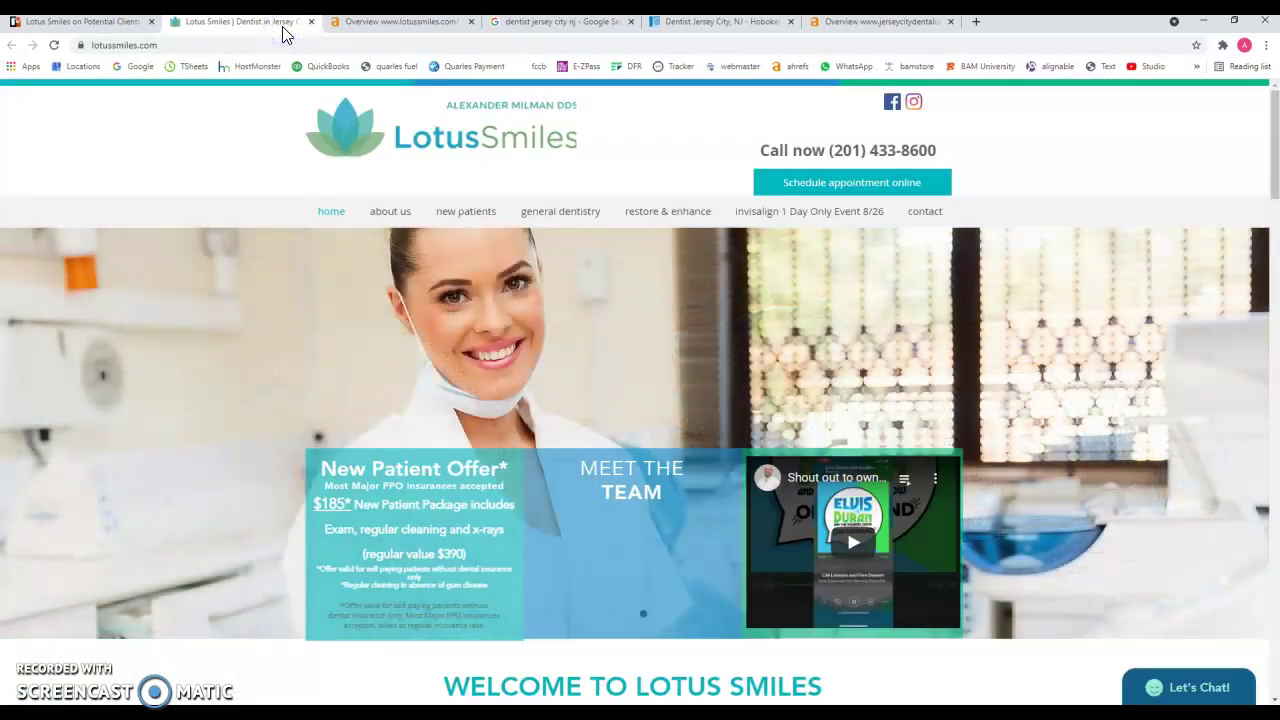
mouse_move(628, 211)
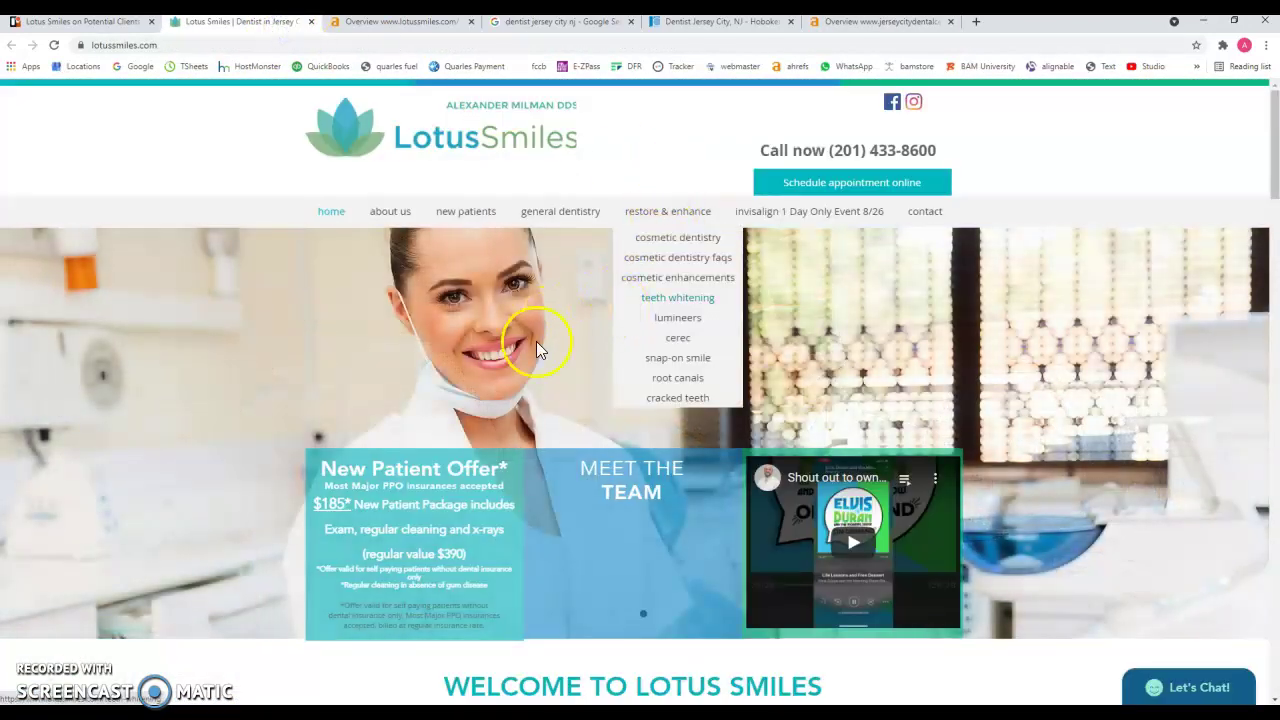